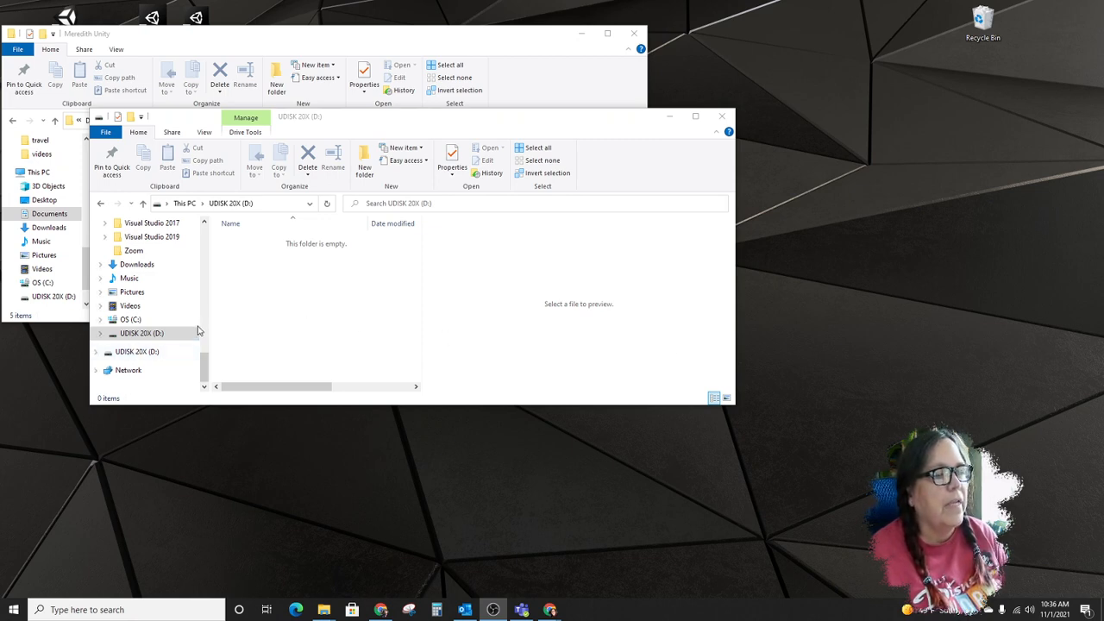
# - Rename the USB drive UDISK 20X (D:) with the owner's first initial and last name, without a space or extra word
pyautogui.click(131, 334)
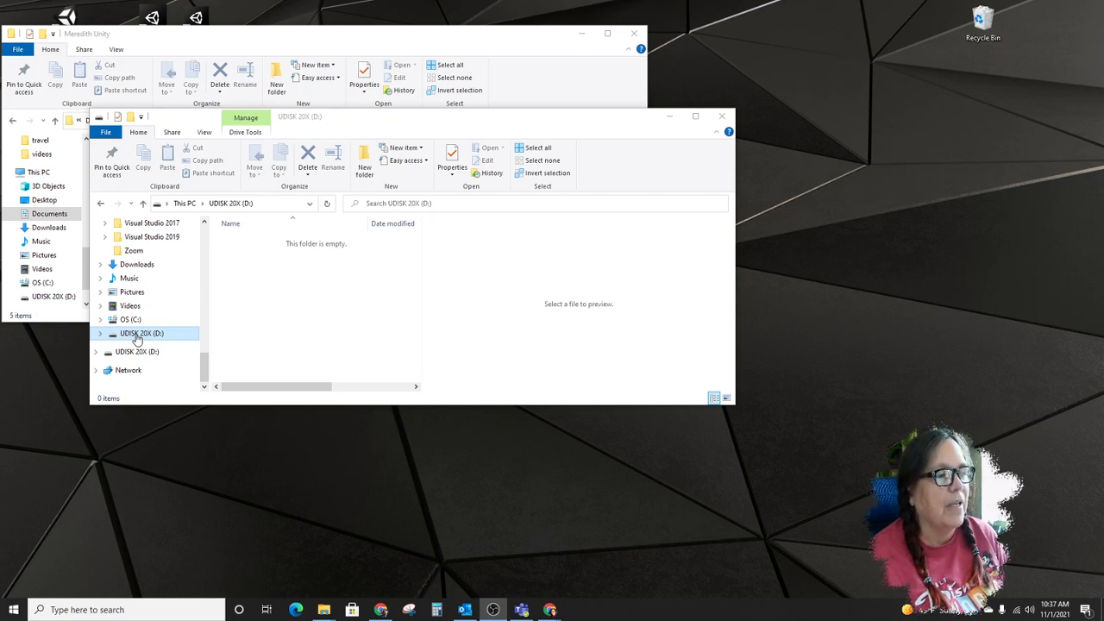
pyautogui.rightClick(137, 336)
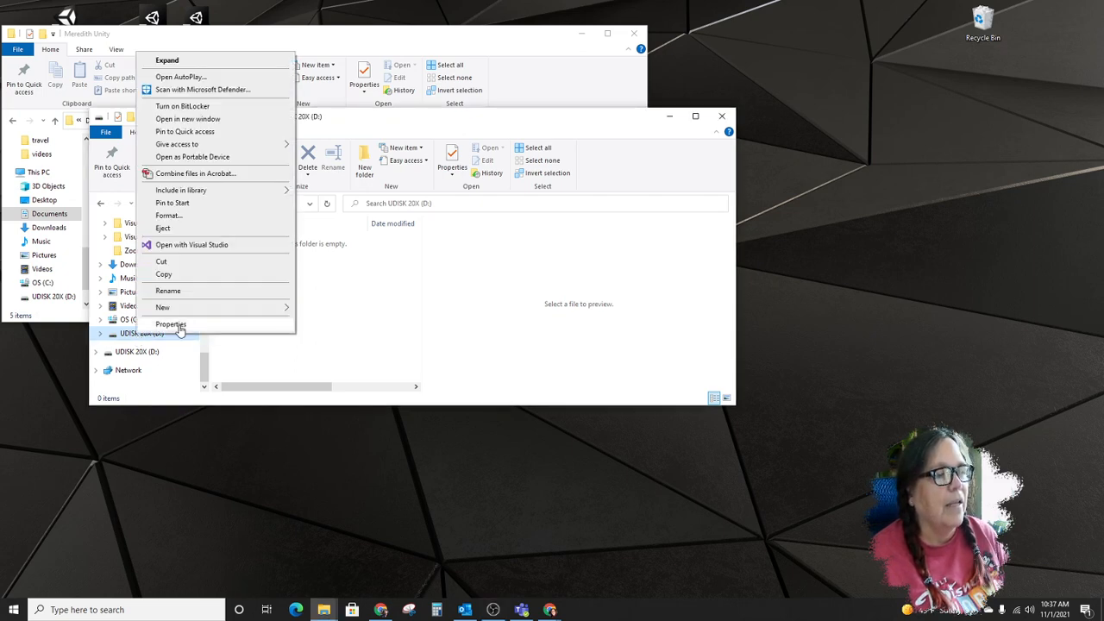
pyautogui.click(168, 292)
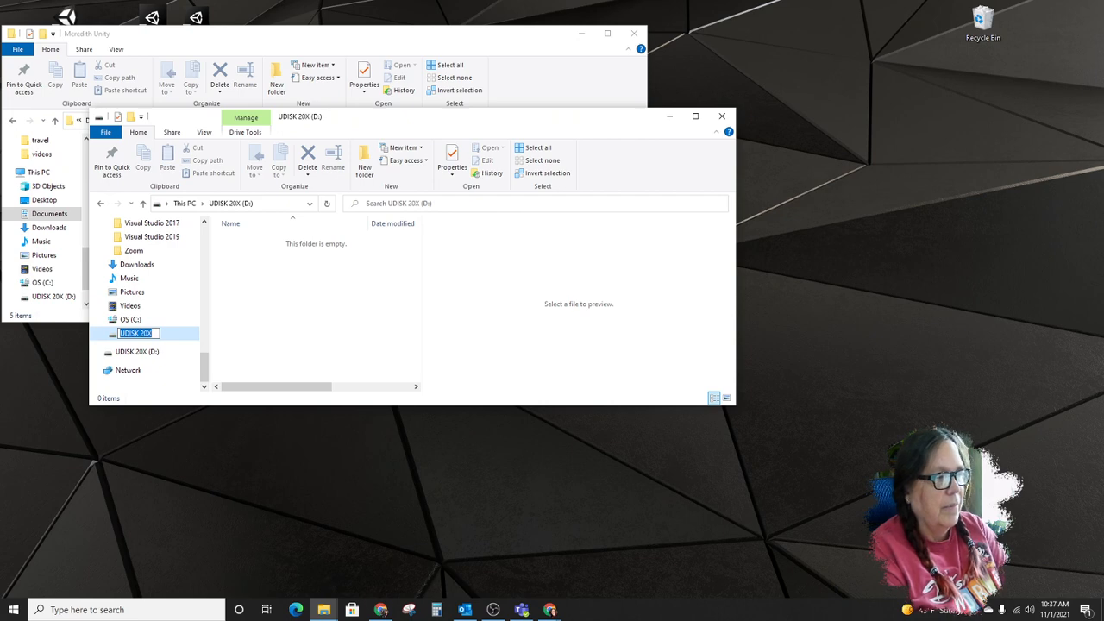
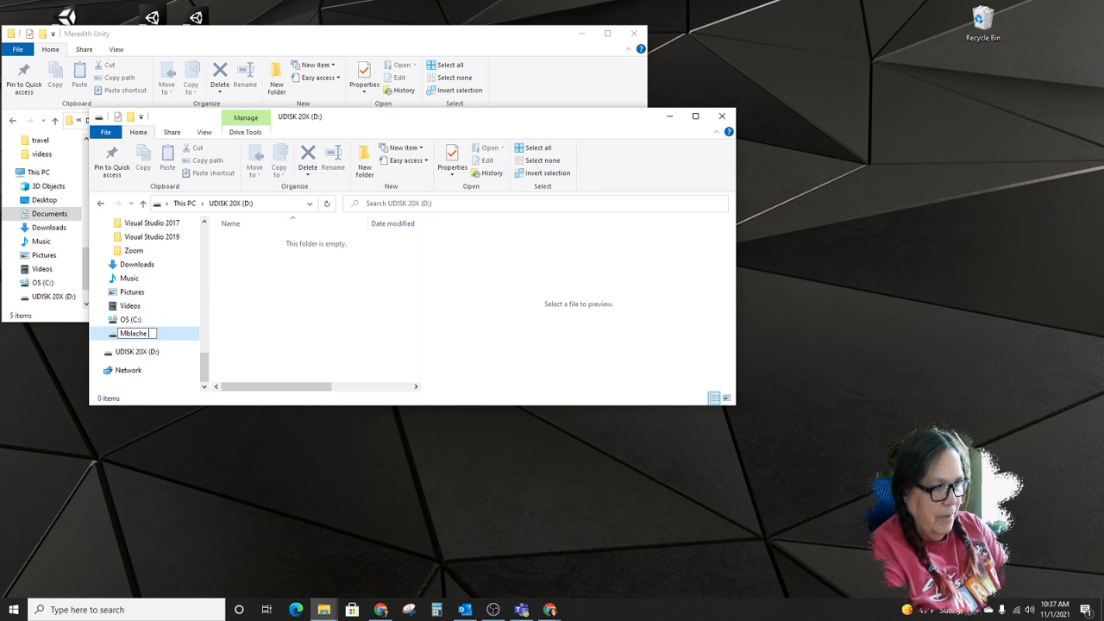
pyautogui.write(' Uni')
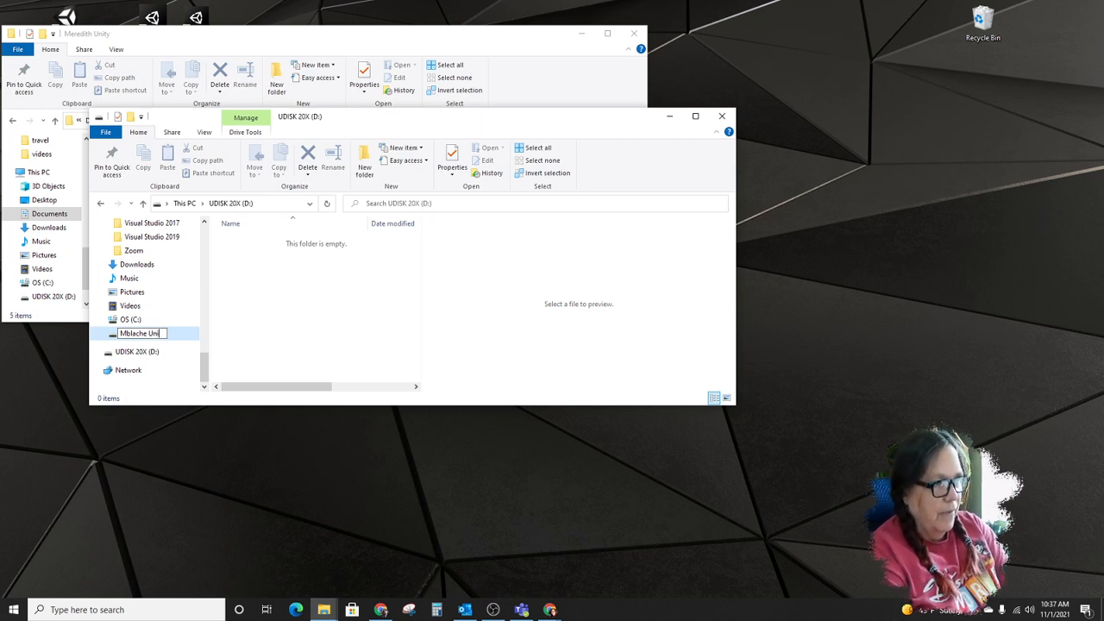
pyautogui.press('BackSpace')
pyautogui.press('BackSpace')
pyautogui.press('BackSpace')
pyautogui.press('BackSpace')
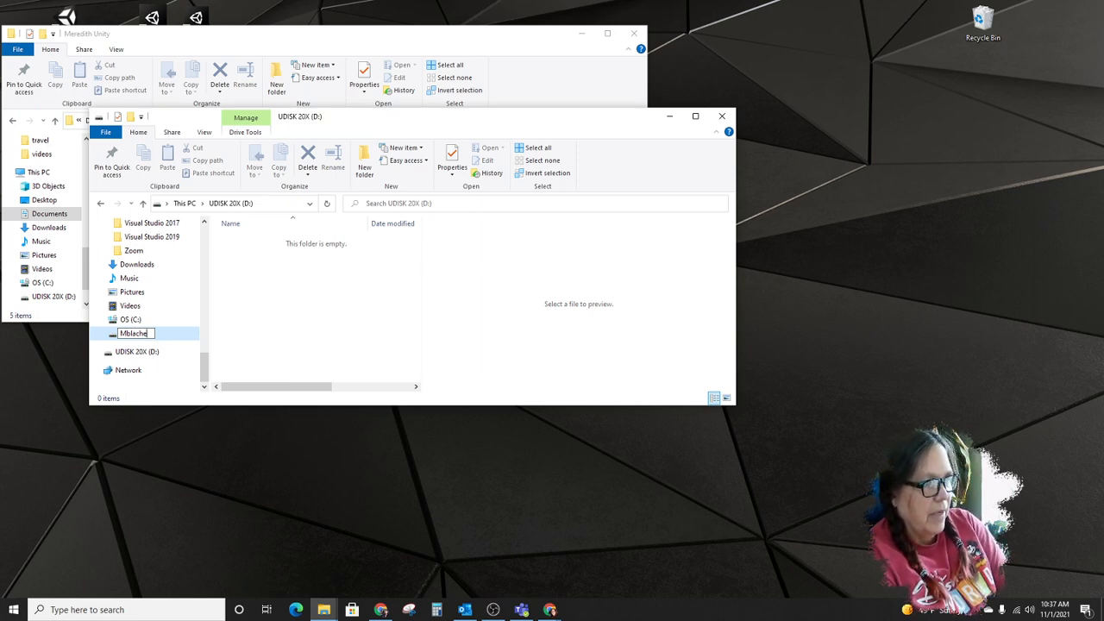
pyautogui.write('Unit')
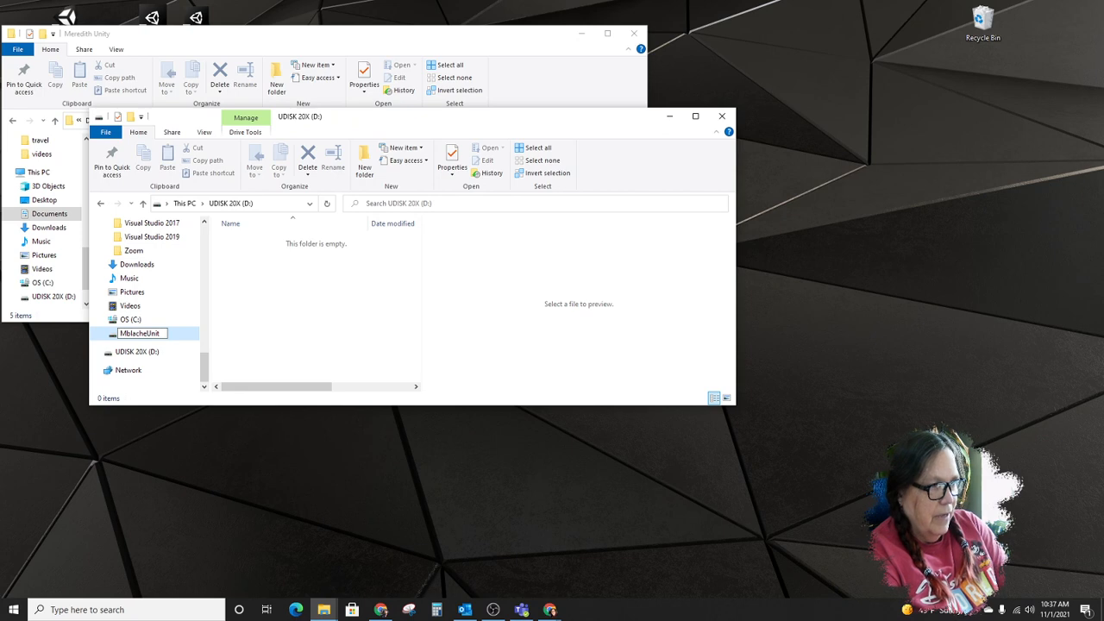
pyautogui.press('BackSpace')
pyautogui.press('BackSpace')
pyautogui.press('BackSpace')
pyautogui.press('BackSpace')
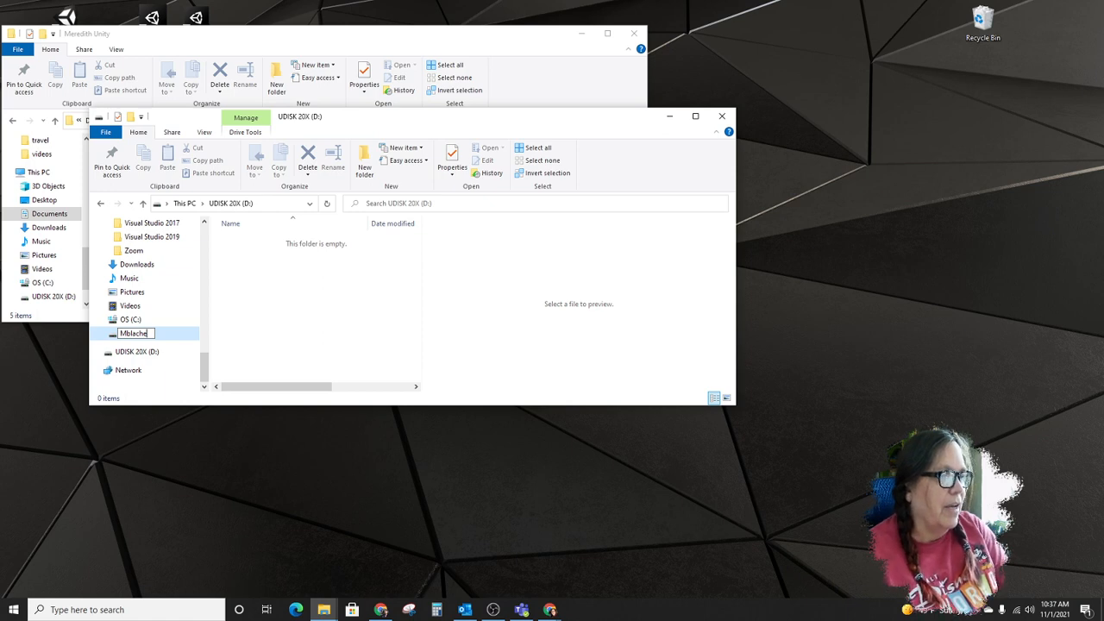
pyautogui.click(254, 315)
pyautogui.click(138, 333)
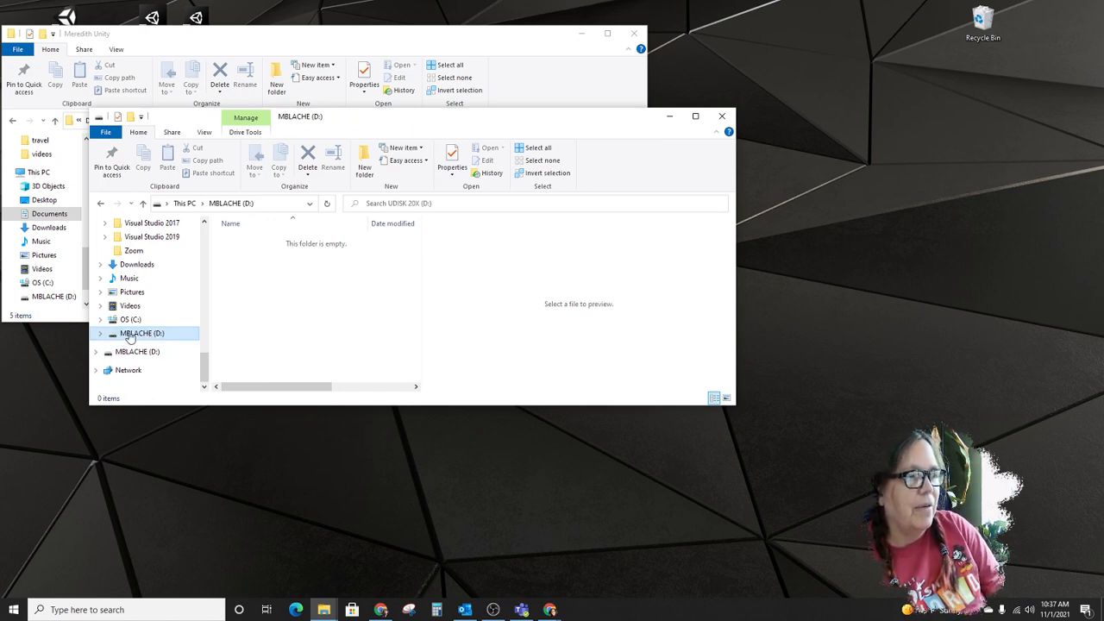
# - Create a folder on the USB drive named "If found return to" followed by the owner's full name and e-mail address
pyautogui.rightClick(251, 247)
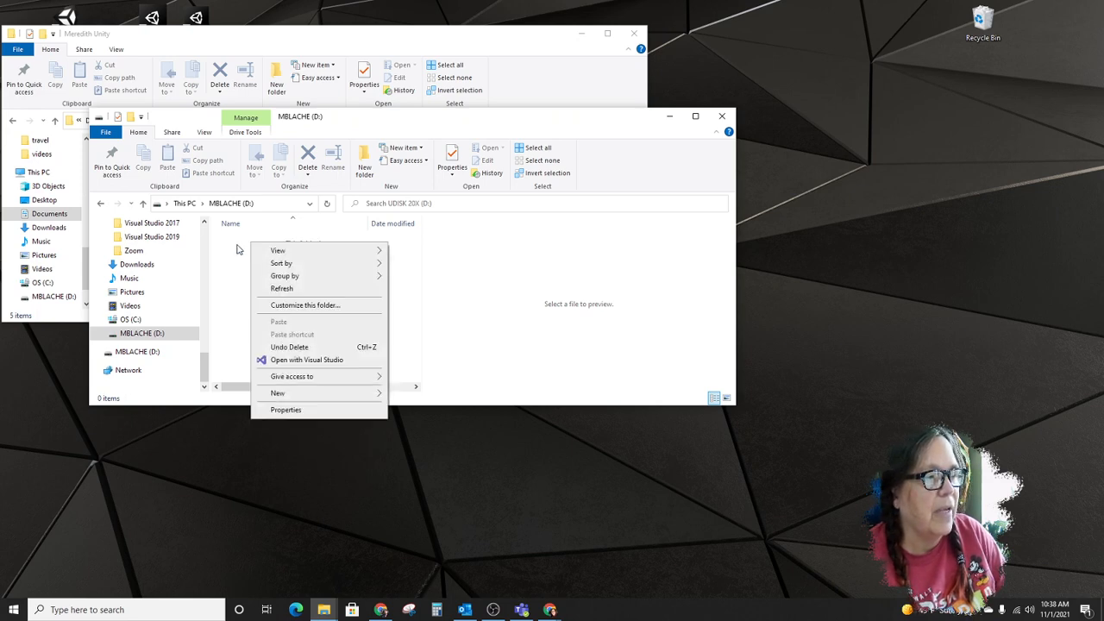
pyautogui.moveTo(331, 394)
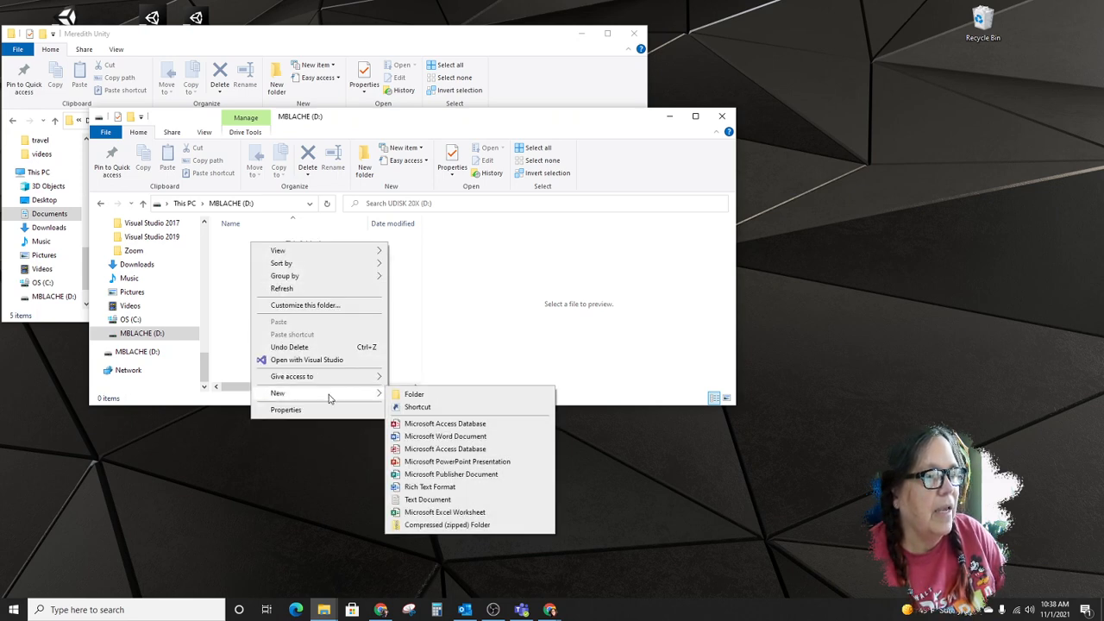
pyautogui.click(438, 395)
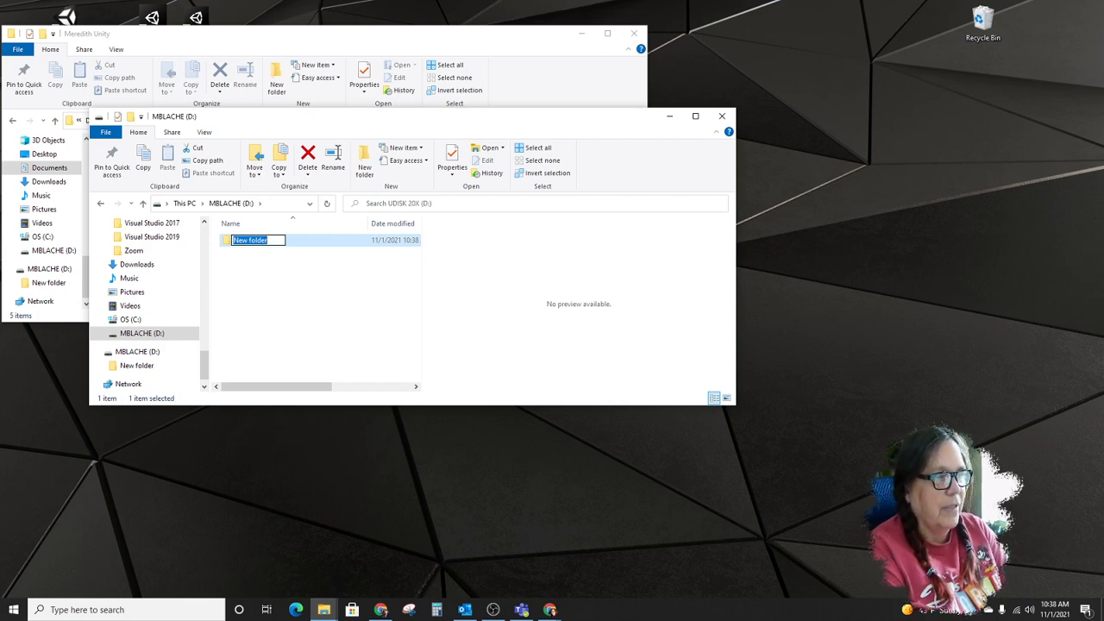
pyautogui.write('Mf')
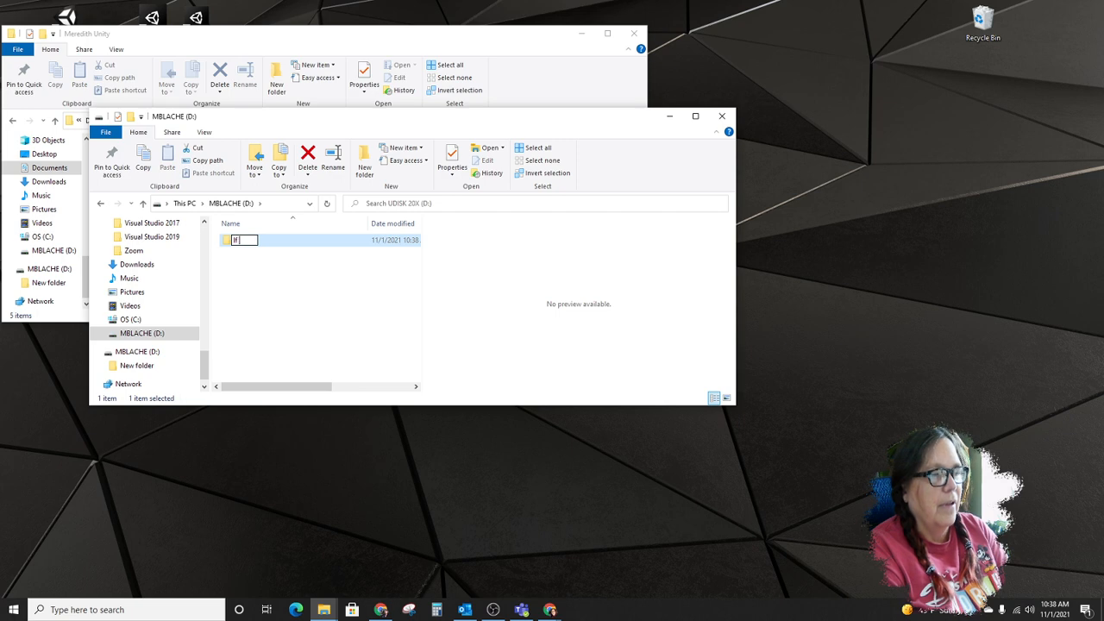
pyautogui.write(' found ret')
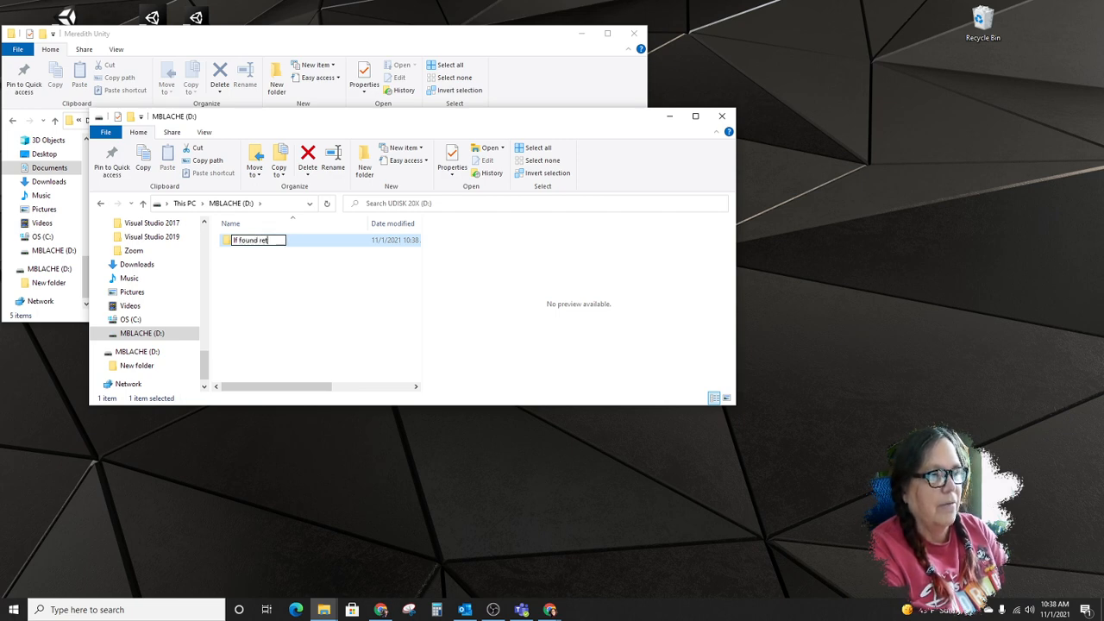
pyautogui.write('urn t')
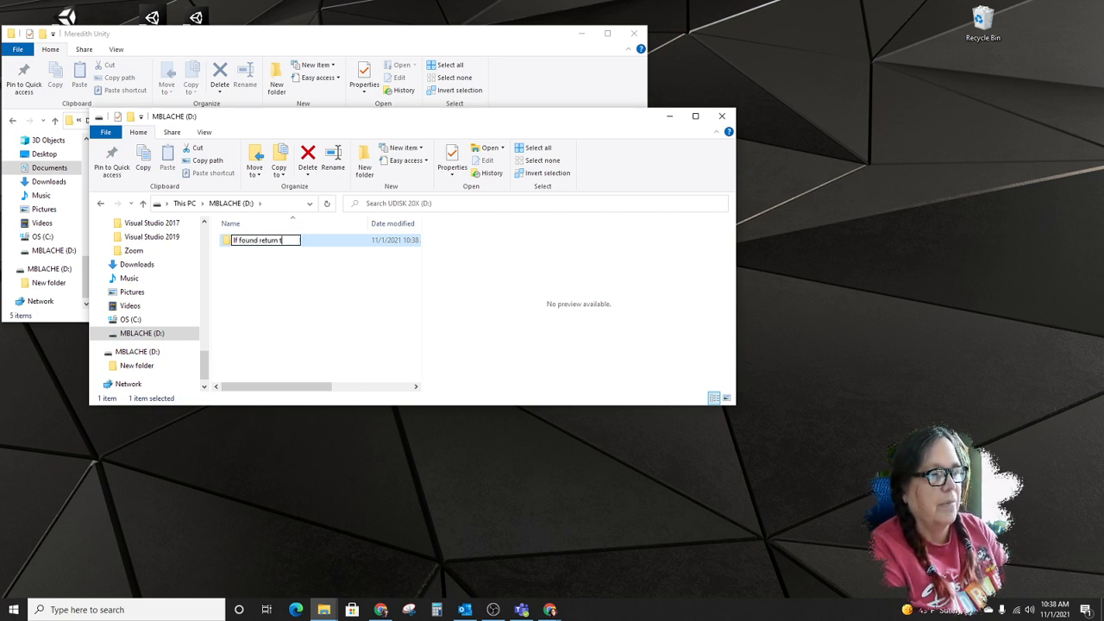
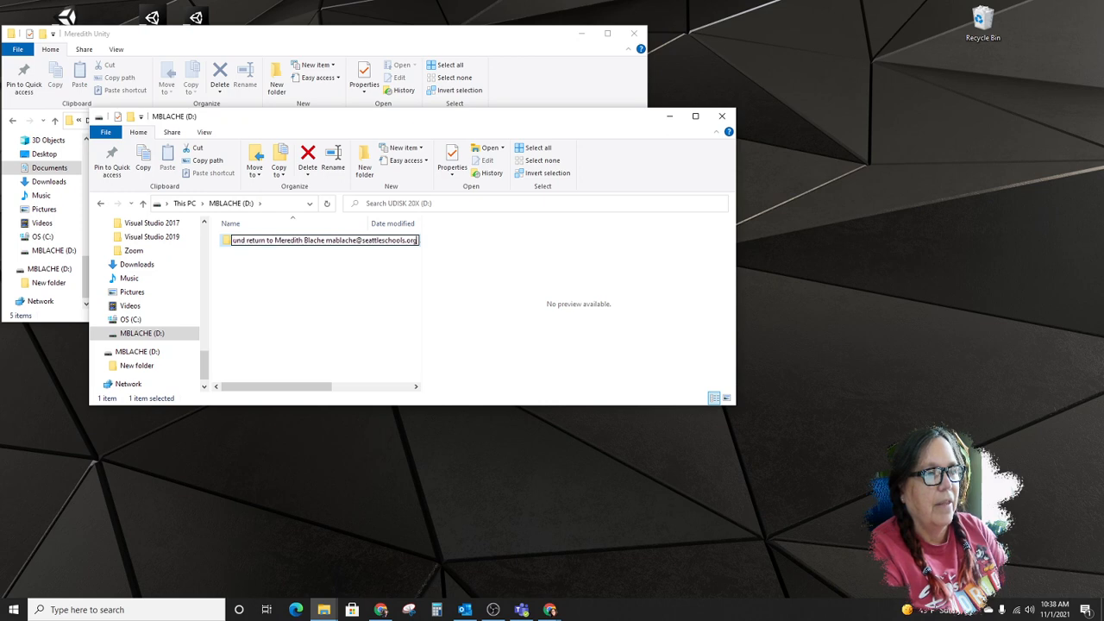
pyautogui.click(357, 308)
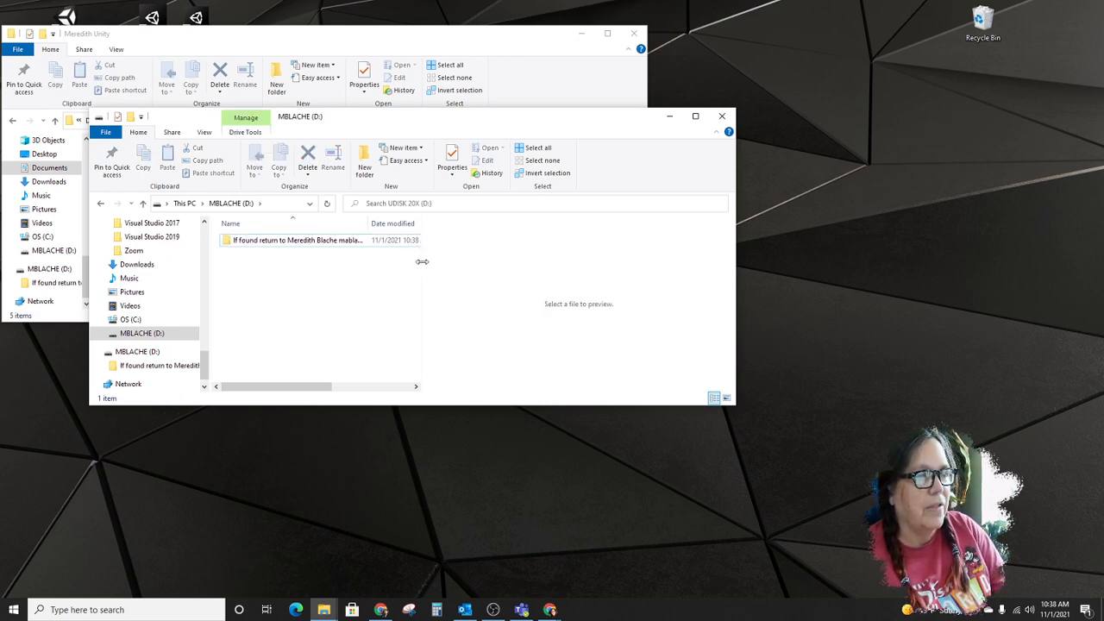
# - Widen the drive's file list and its Name column enough to show the full "If found return to" folder name
pyautogui.moveTo(419, 264); pyautogui.dragTo(592, 269)
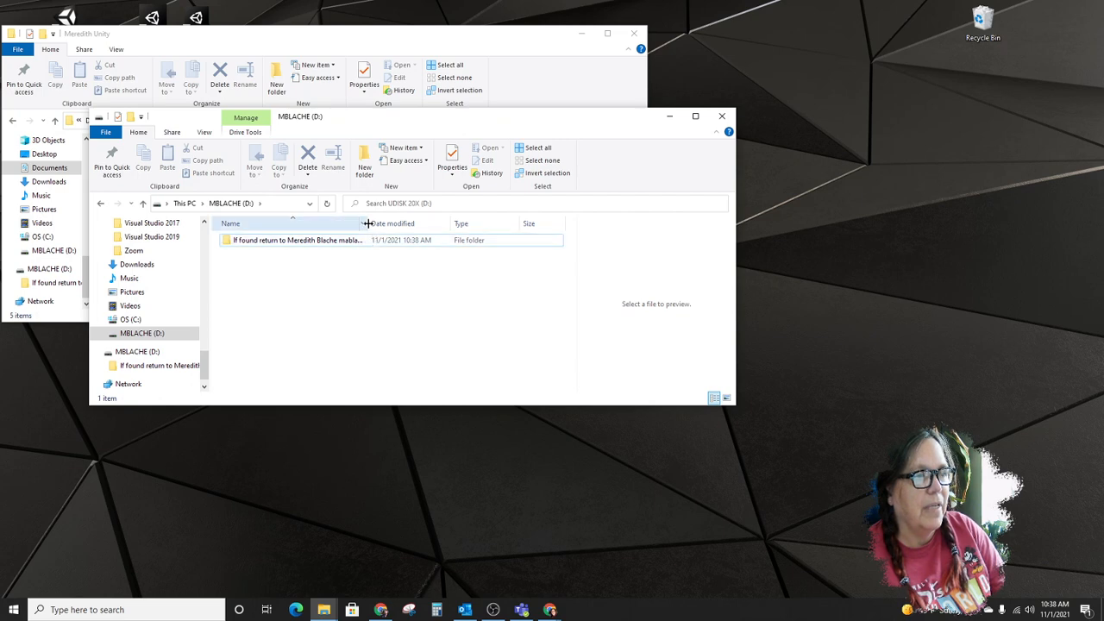
pyautogui.moveTo(366, 224); pyautogui.dragTo(461, 223)
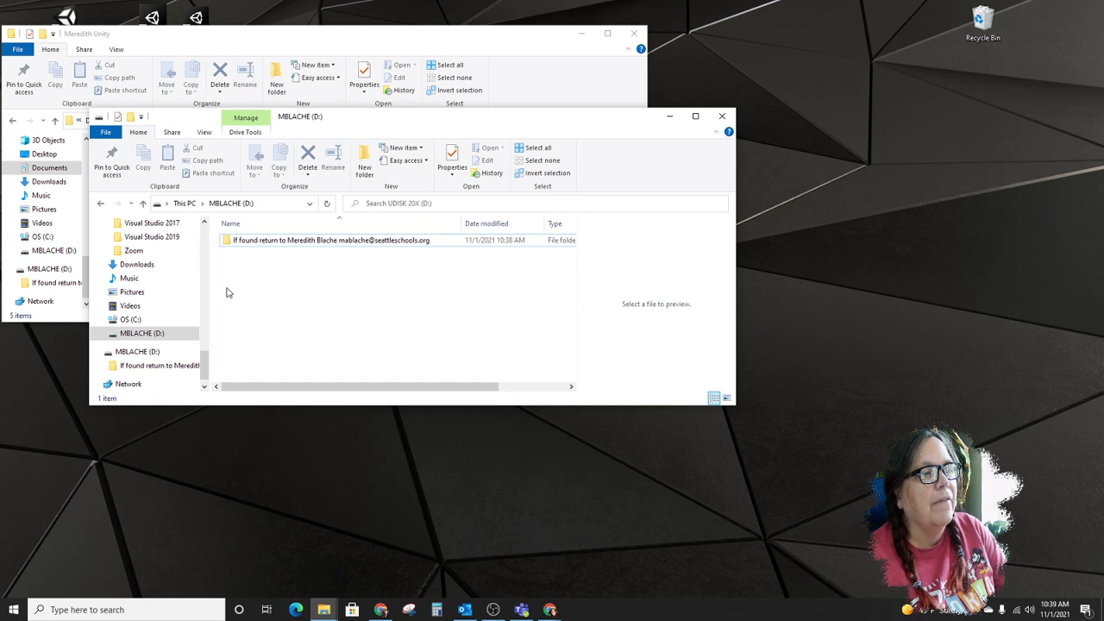
# - Place the USB drive window beside the Unity projects window and copy the Prototype 4 project folder onto the drive
pyautogui.moveTo(355, 123); pyautogui.dragTo(412, 129)
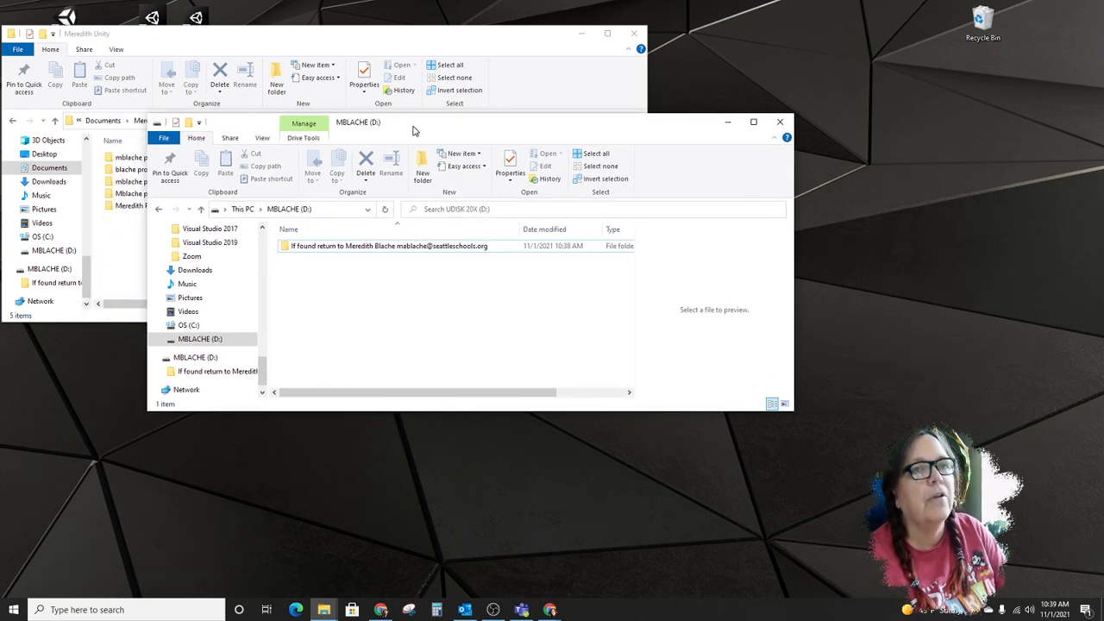
pyautogui.moveTo(412, 129); pyautogui.dragTo(562, 26)
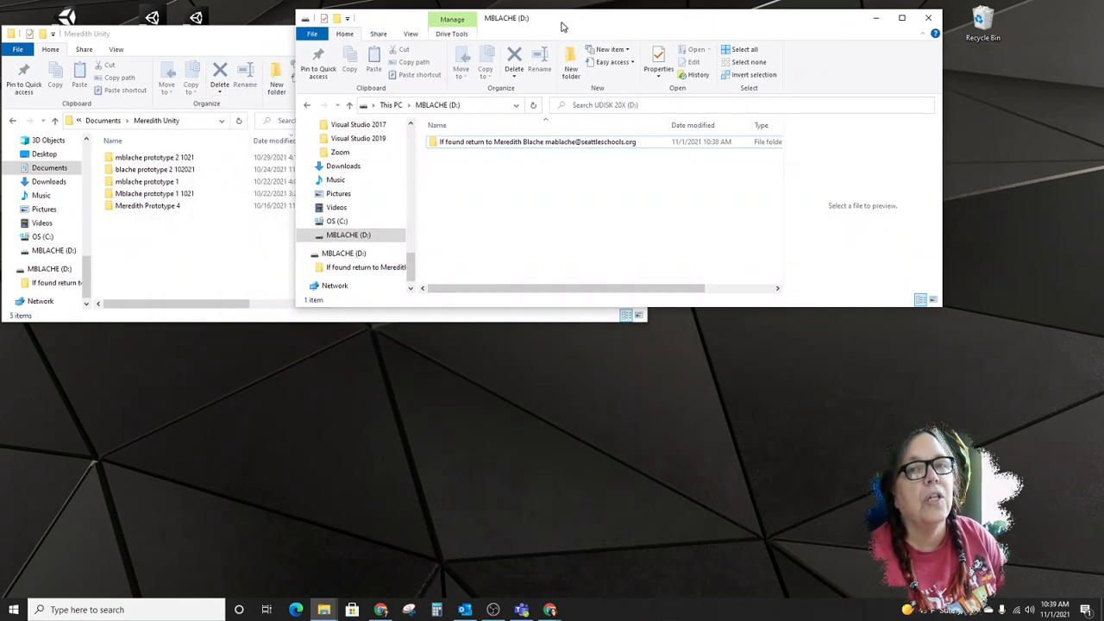
pyautogui.moveTo(562, 26); pyautogui.dragTo(604, 30)
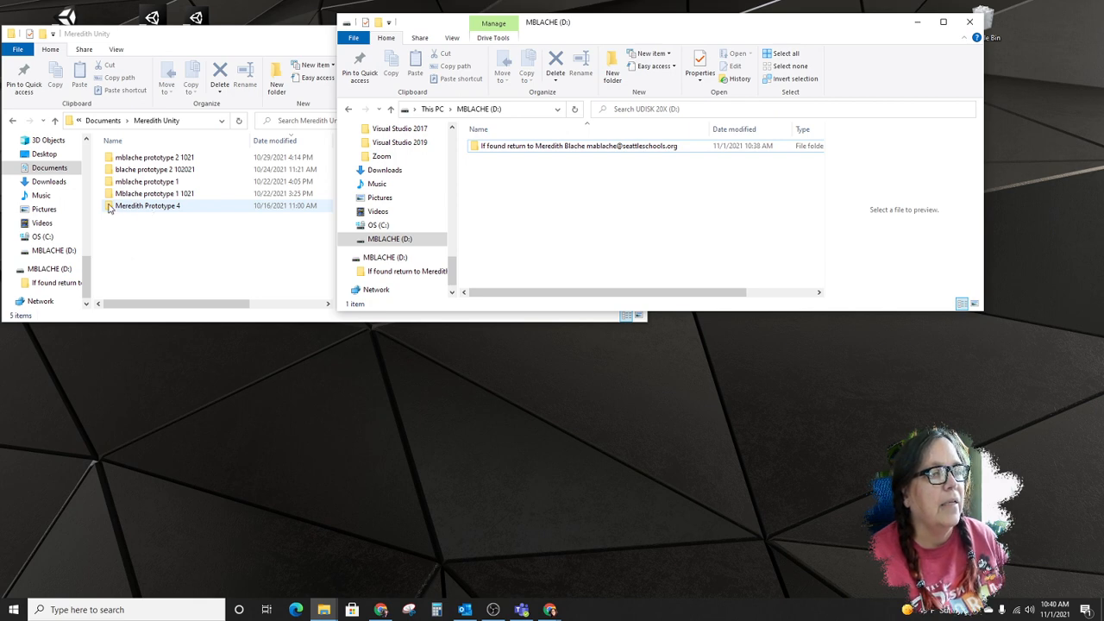
pyautogui.click(133, 208)
pyautogui.moveTo(134, 208); pyautogui.dragTo(543, 228)
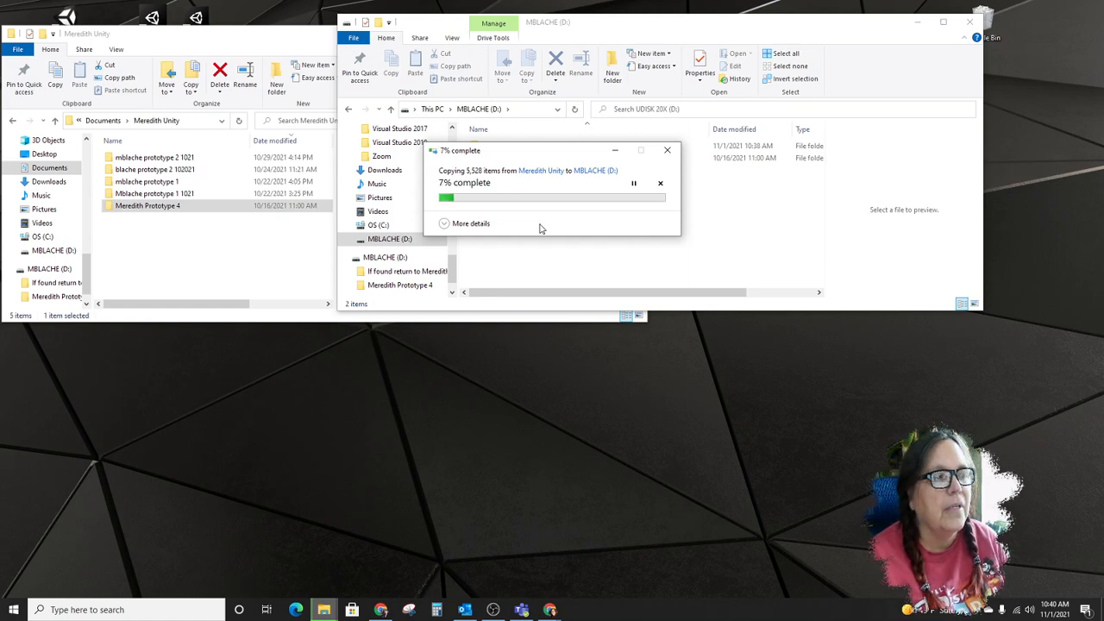
# - Check the size of the original Prototype 4 folder in its properties, and close them without changes
pyautogui.click(206, 43)
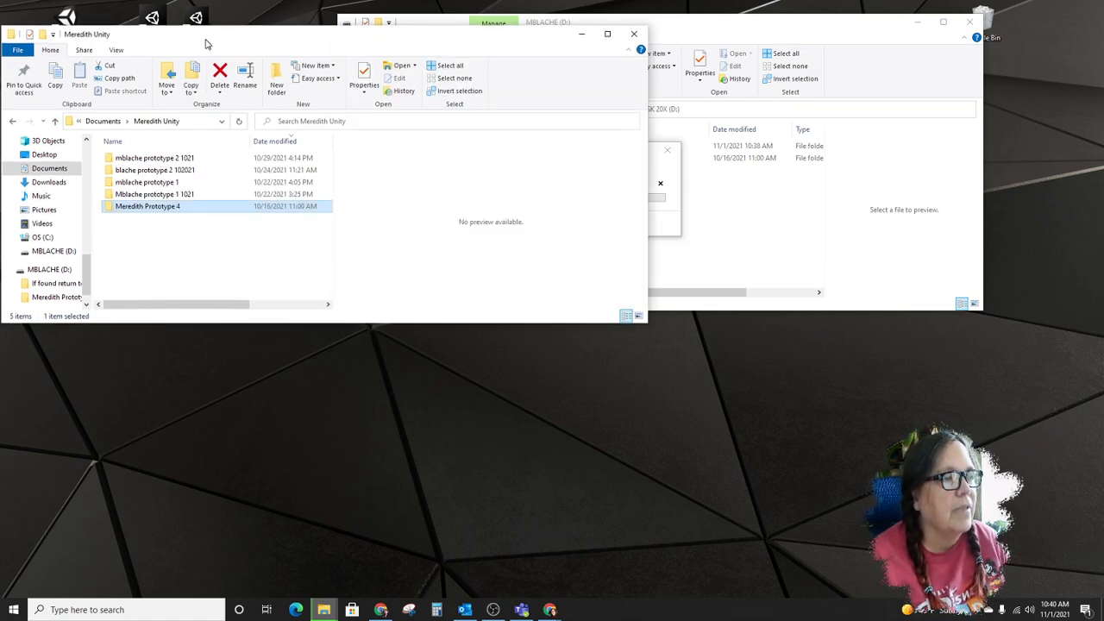
pyautogui.moveTo(206, 43); pyautogui.dragTo(205, 47)
pyautogui.rightClick(173, 215)
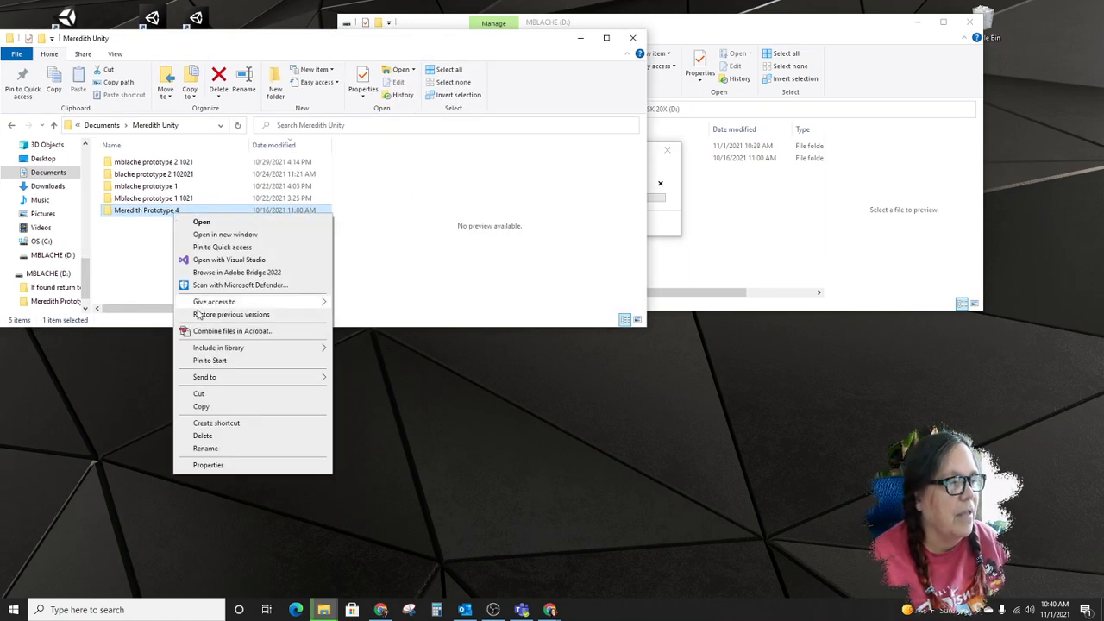
pyautogui.click(237, 465)
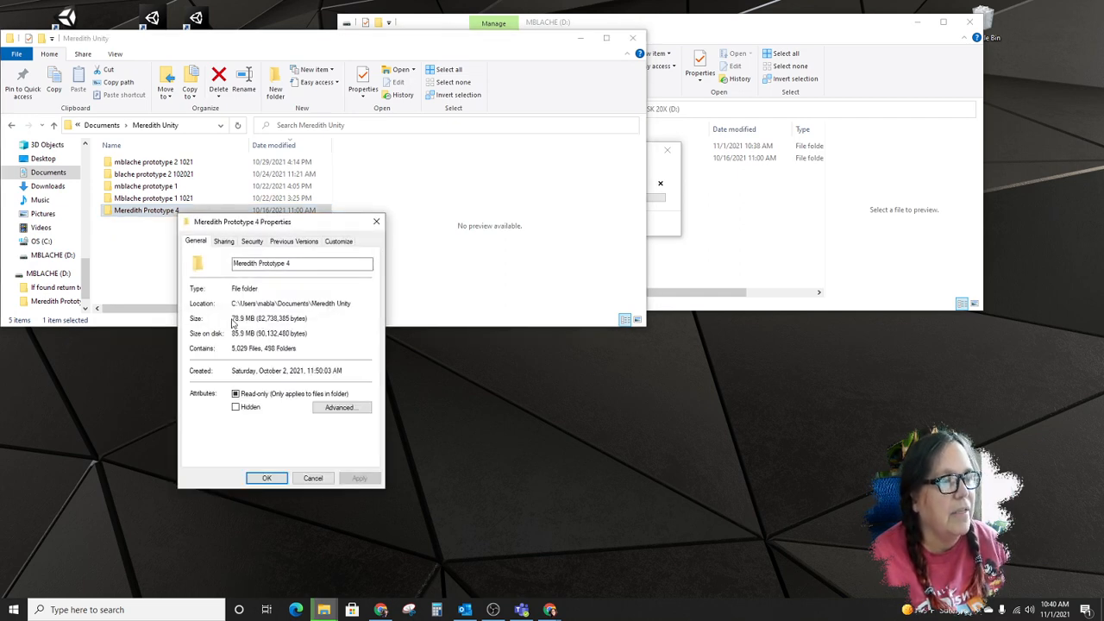
pyautogui.click(313, 478)
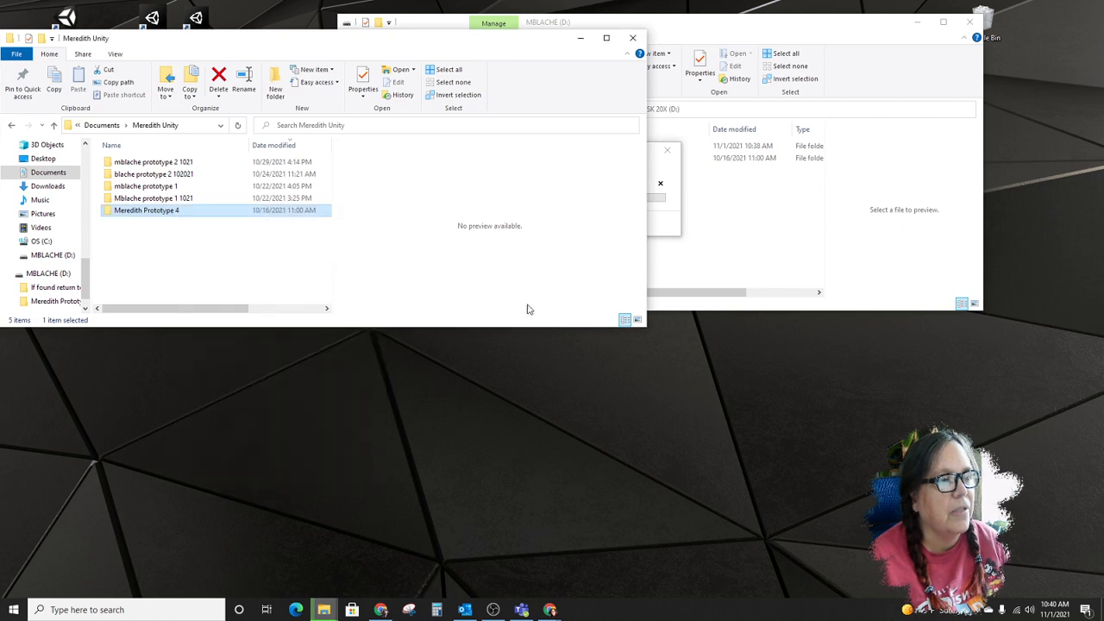
# - Bring the USB drive window forward and move it clear of the Unity projects window and the copy progress dialog
pyautogui.click(700, 265)
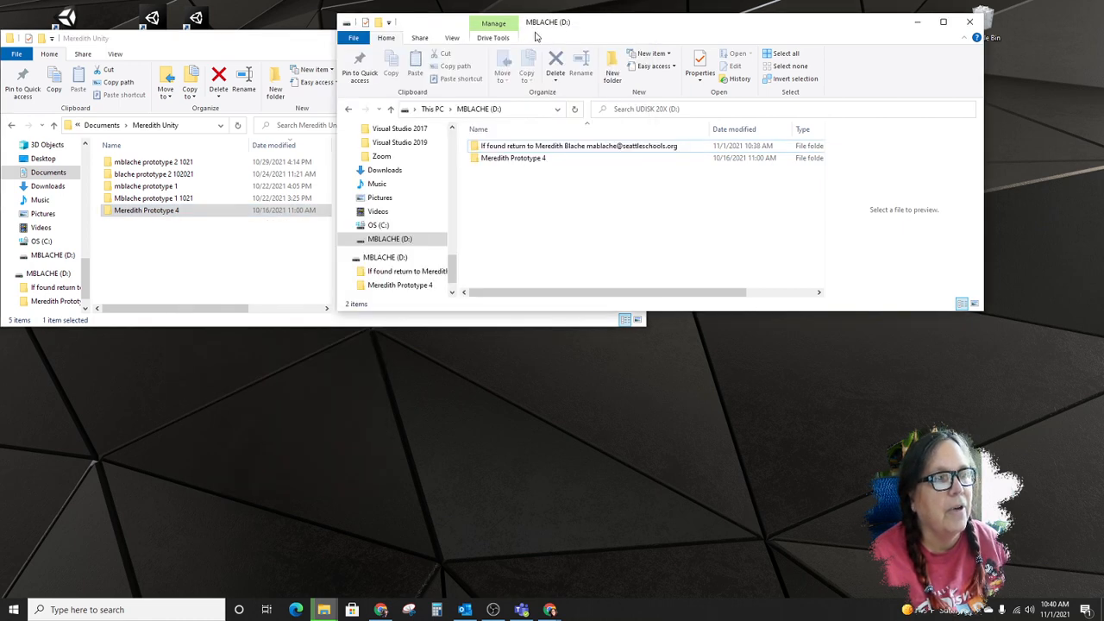
pyautogui.moveTo(587, 23); pyautogui.dragTo(623, 224)
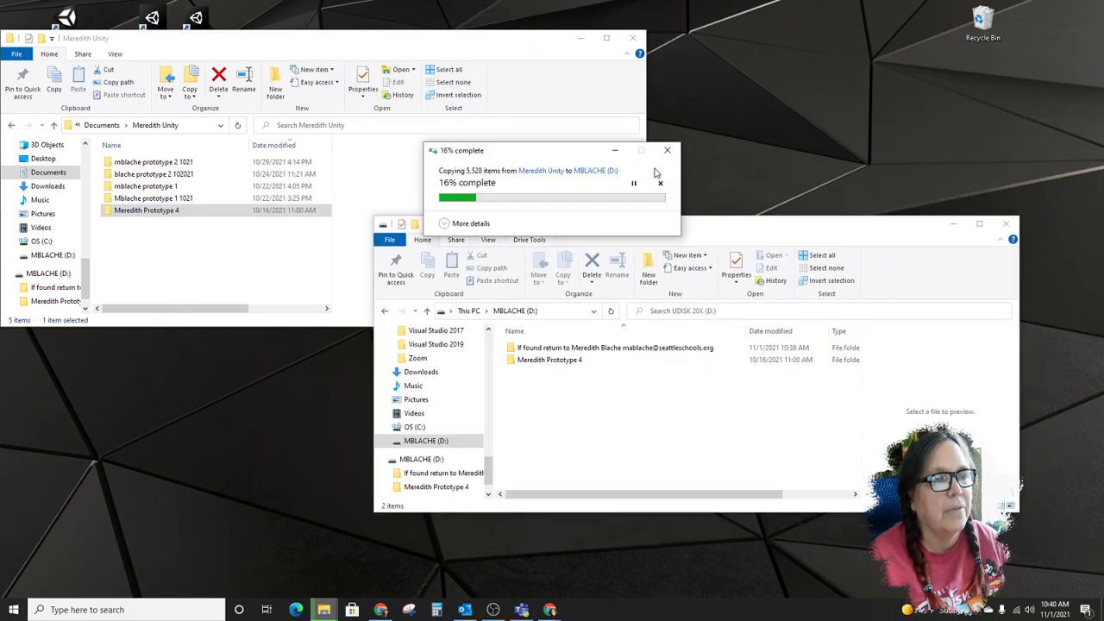
pyautogui.moveTo(757, 245); pyautogui.dragTo(694, 229)
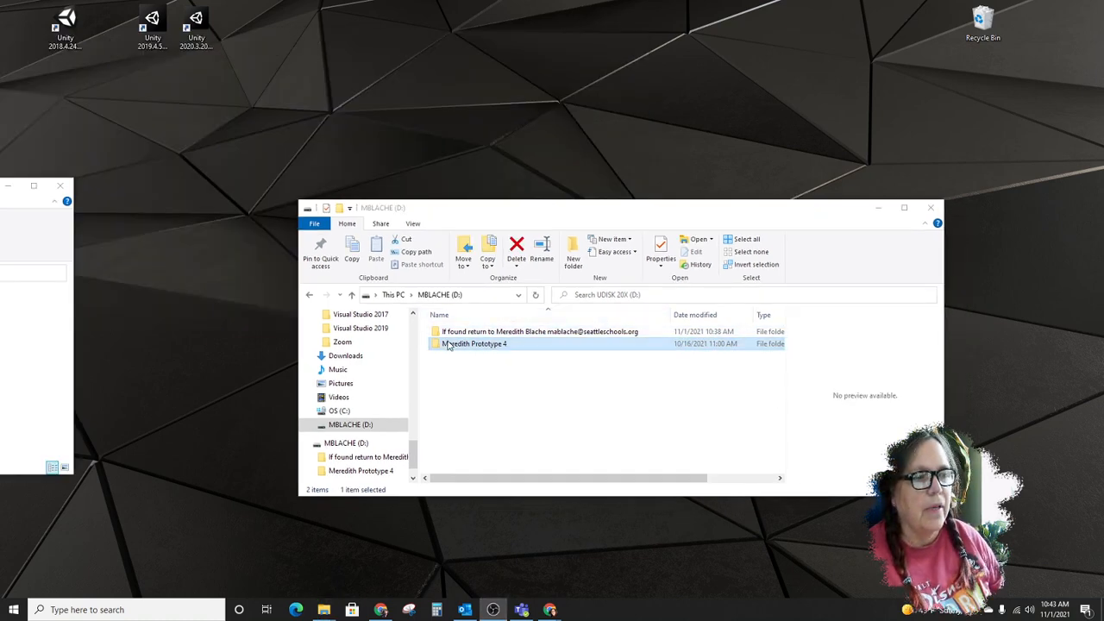
# - Look through the Assets and Scenes folders of the copied Prototype 4 project, and return to the USB drive's root
pyautogui.doubleClick(477, 345)
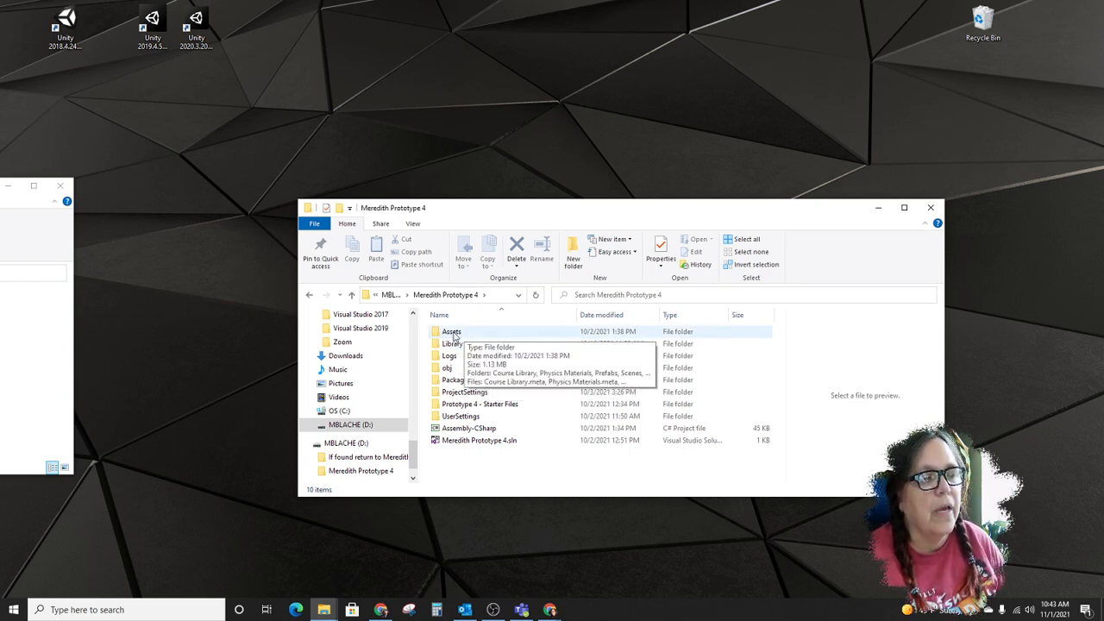
pyautogui.click(457, 336)
pyautogui.doubleClick(457, 336)
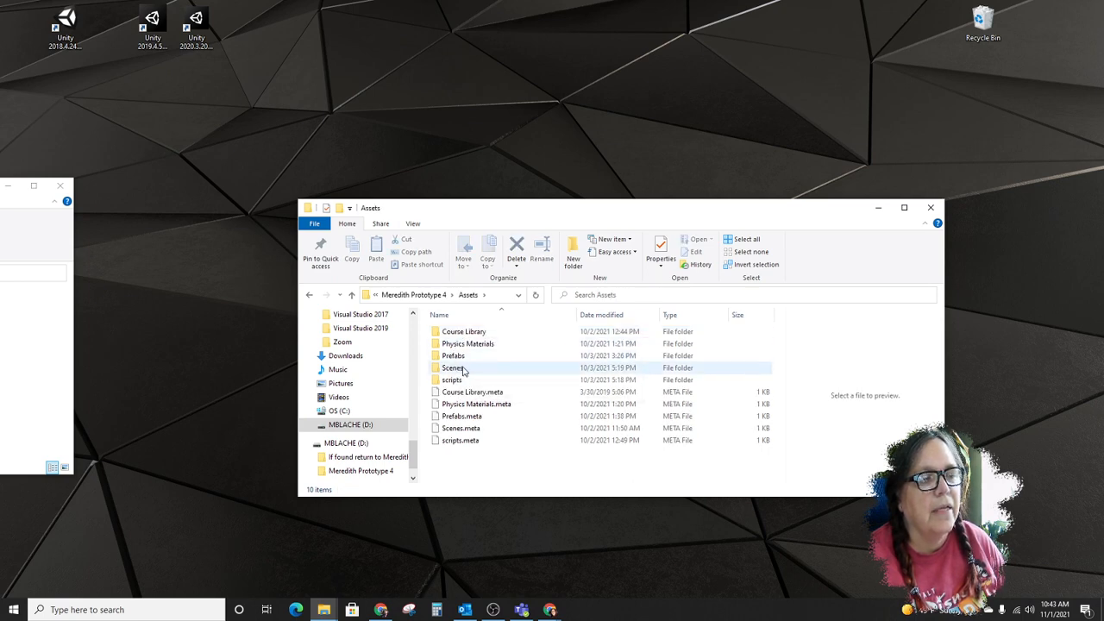
pyautogui.doubleClick(459, 368)
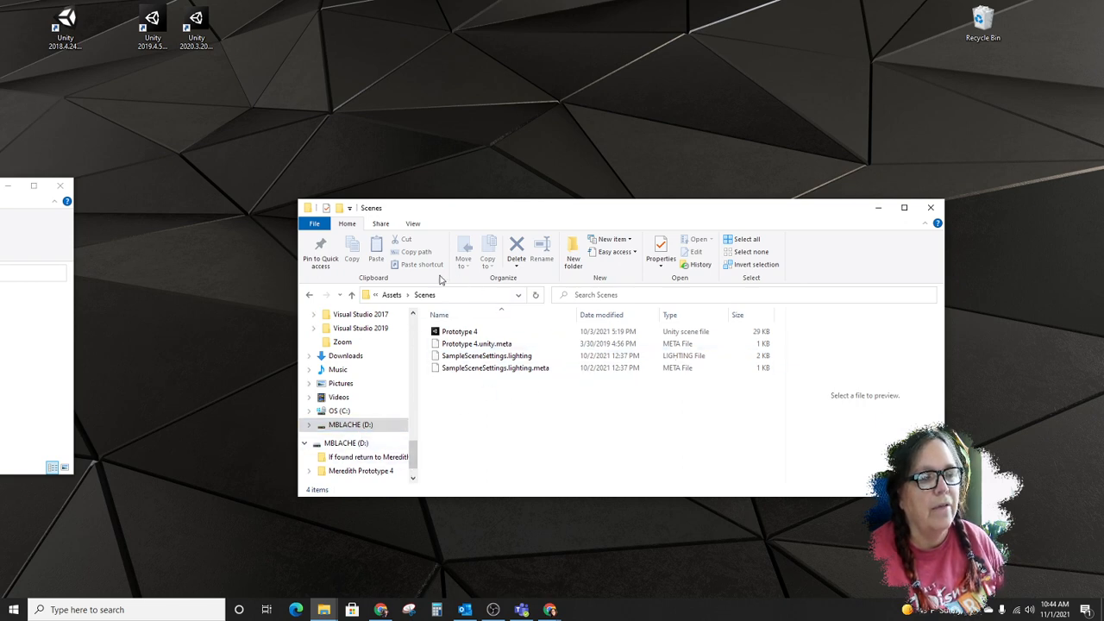
pyautogui.click(386, 296)
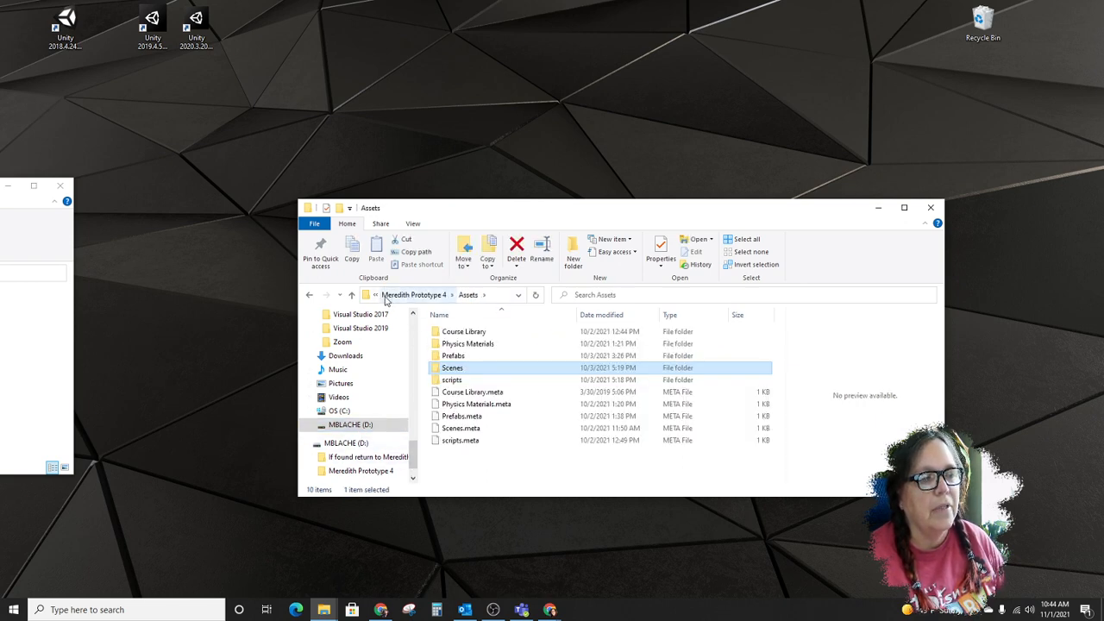
pyautogui.click(387, 295)
pyautogui.click(390, 295)
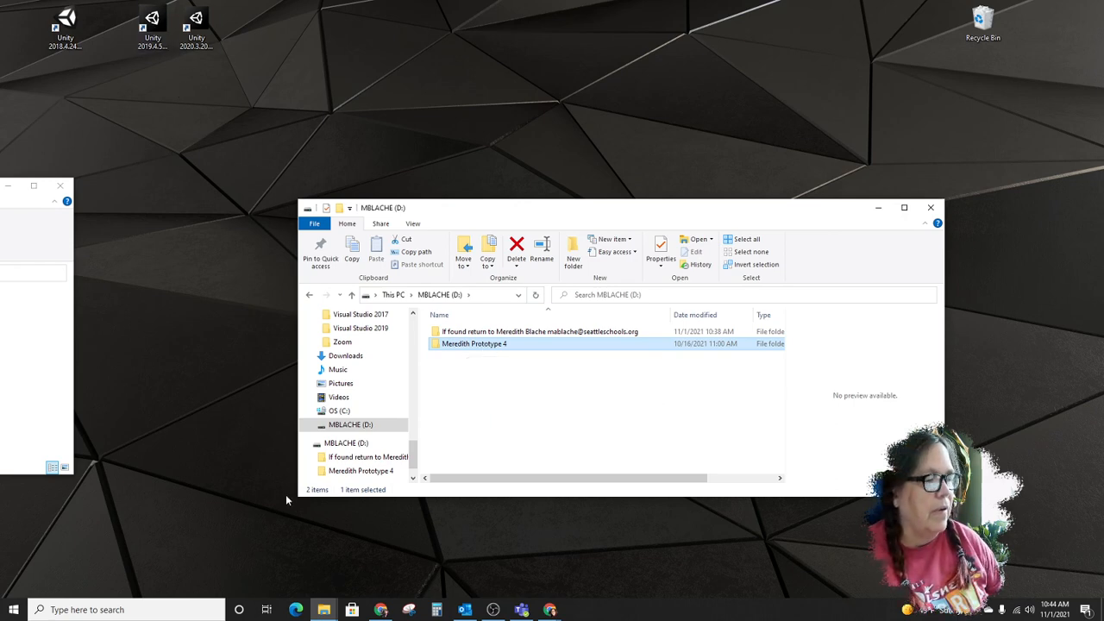
# - Open the Prototype 4 scene from the copied project's Assets > Scenes folder, and continue past the editor version mismatch
pyautogui.doubleClick(496, 345)
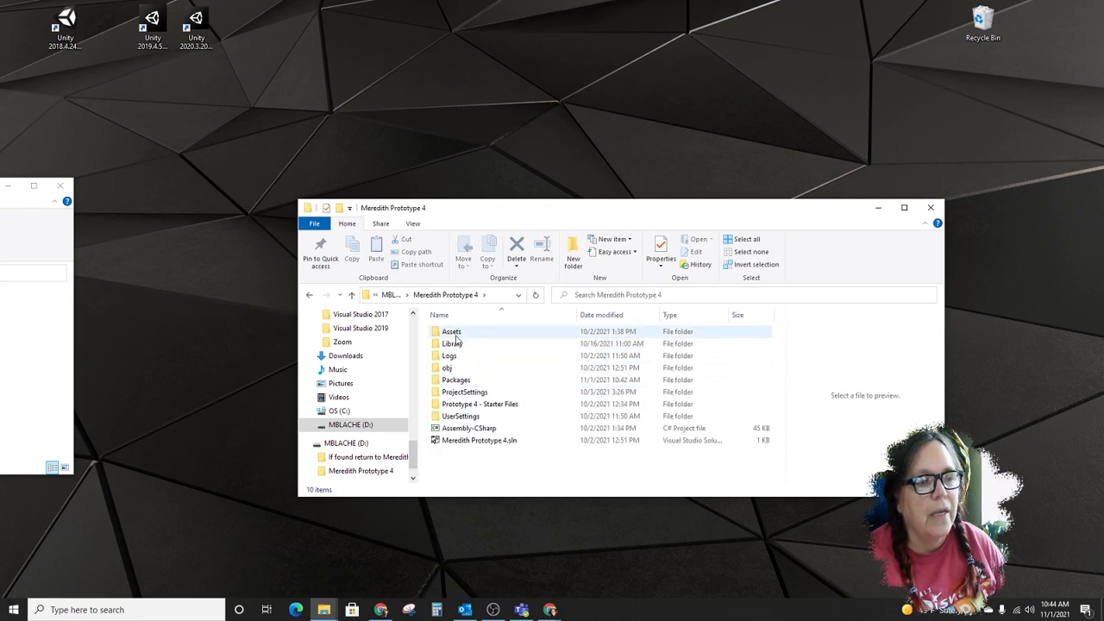
pyautogui.doubleClick(459, 333)
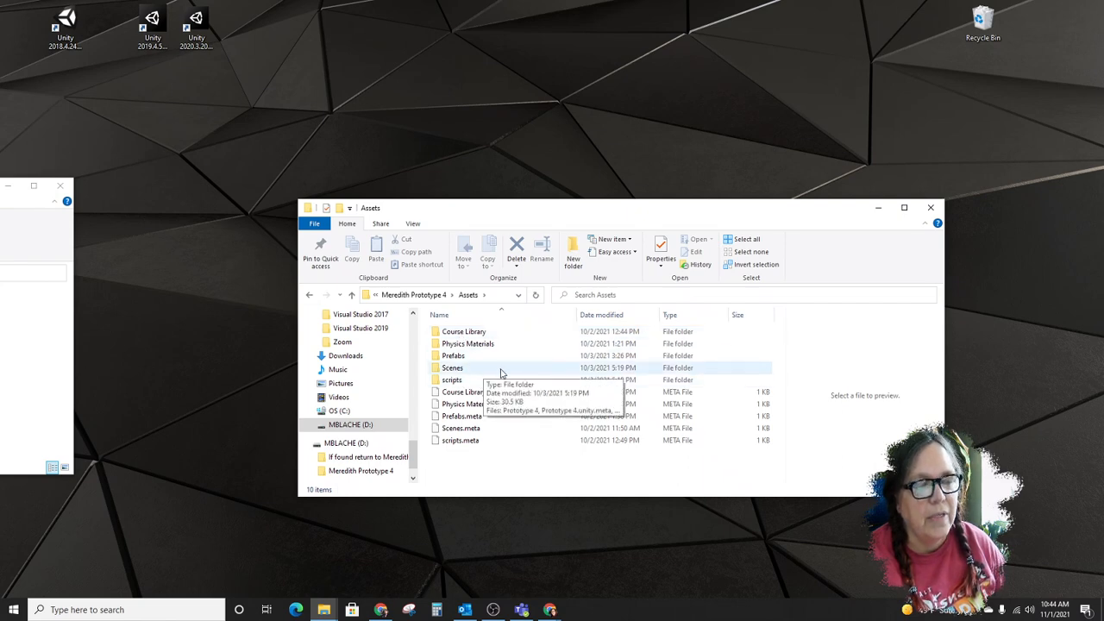
pyautogui.doubleClick(493, 369)
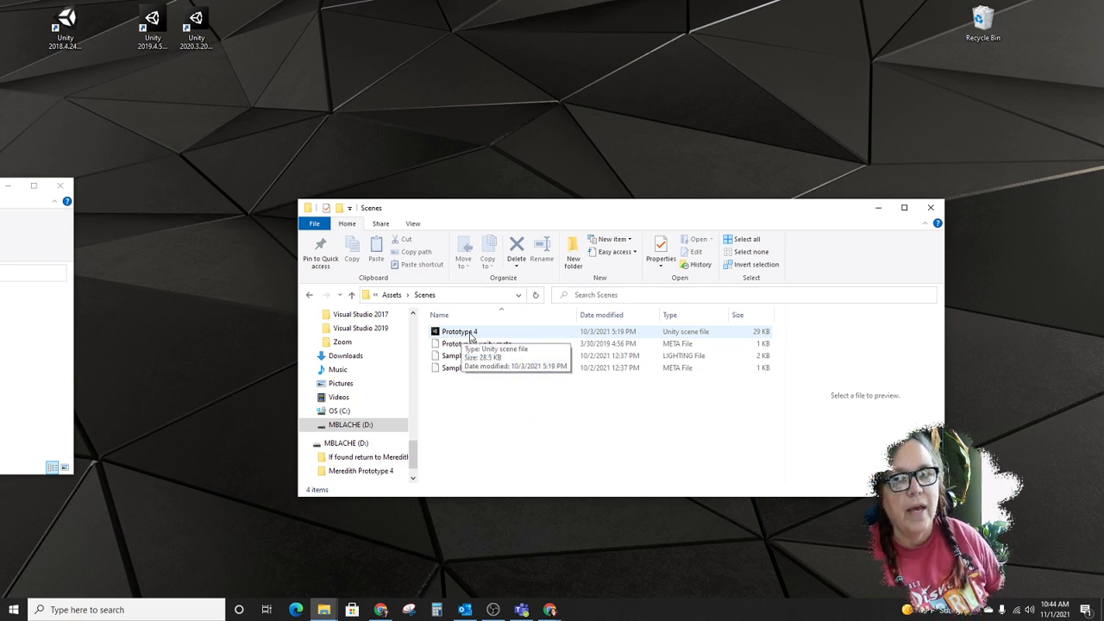
pyautogui.doubleClick(481, 336)
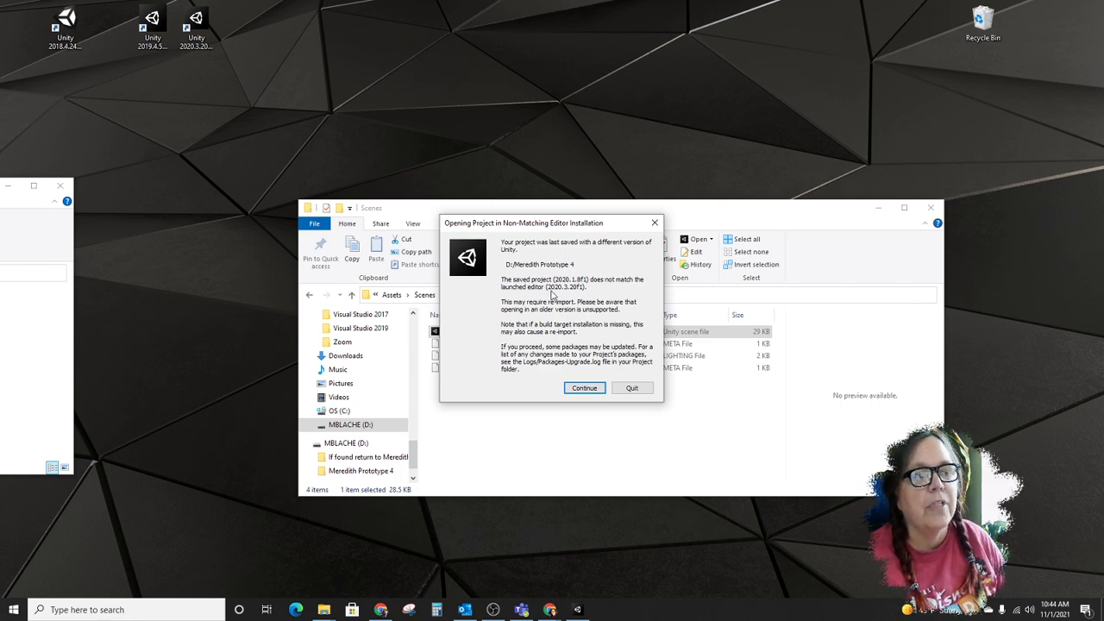
pyautogui.click(583, 389)
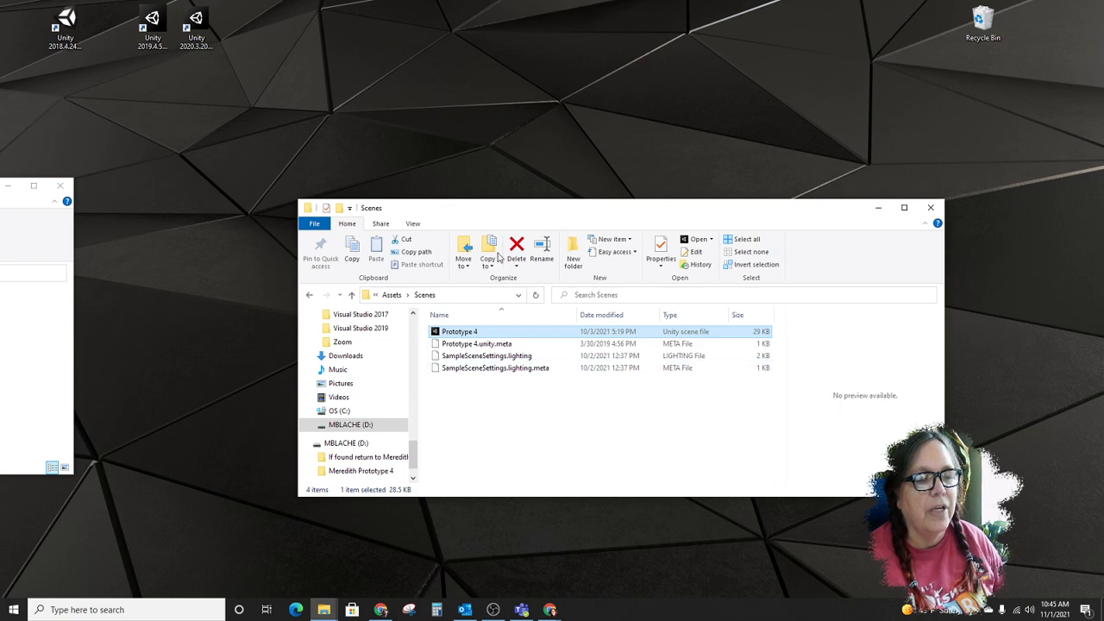
pyautogui.click(199, 28)
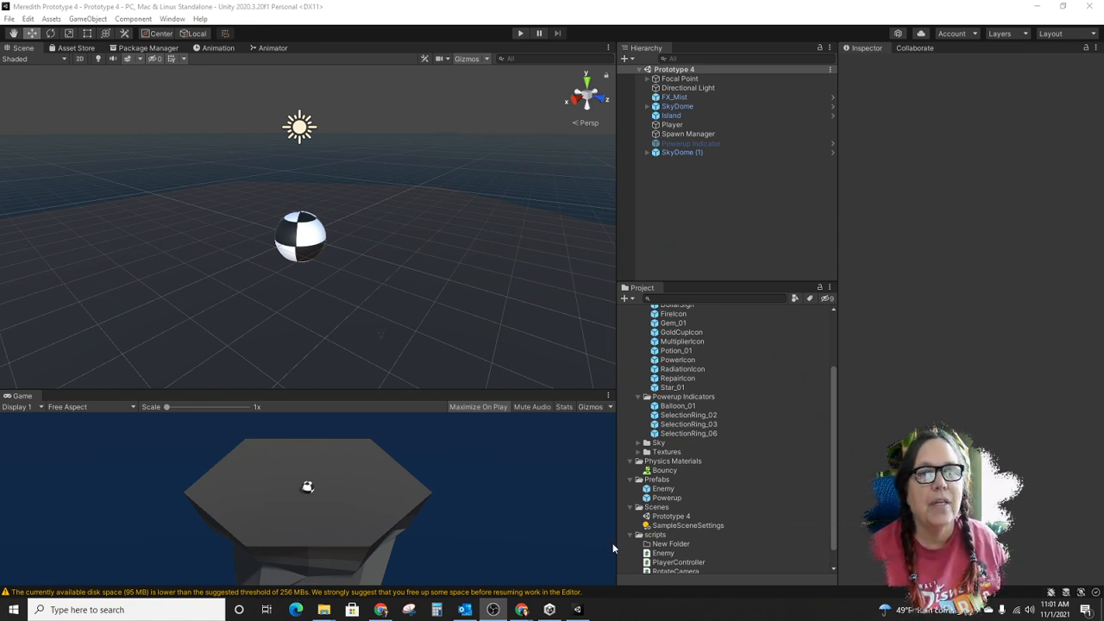
# - Display the project's Unity services and open the settings for the Collaborate service
pyautogui.click(921, 34)
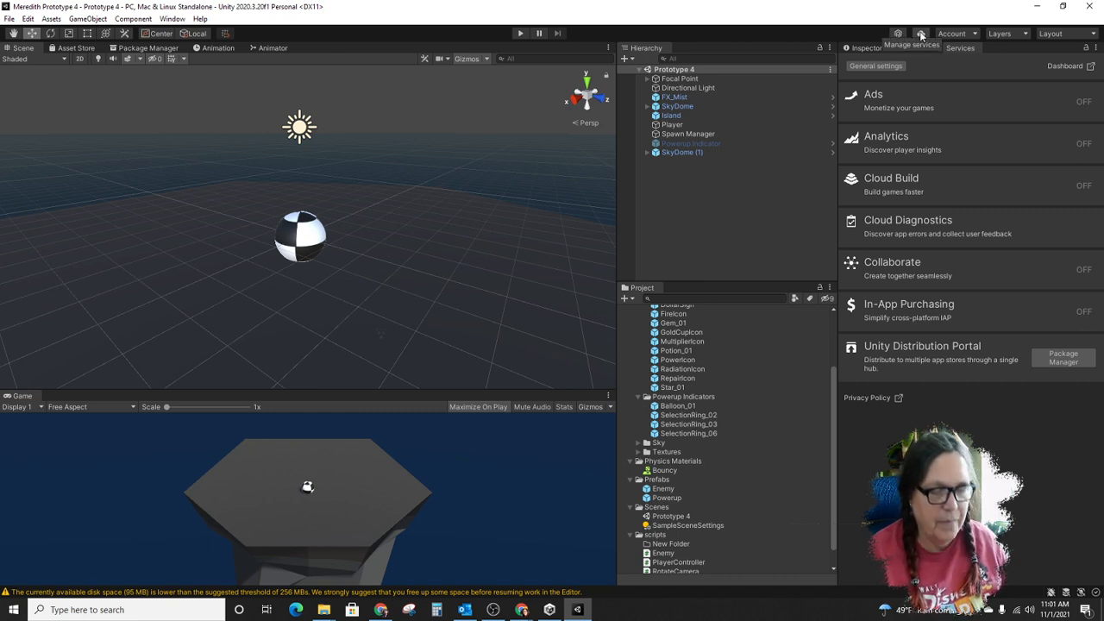
pyautogui.click(957, 271)
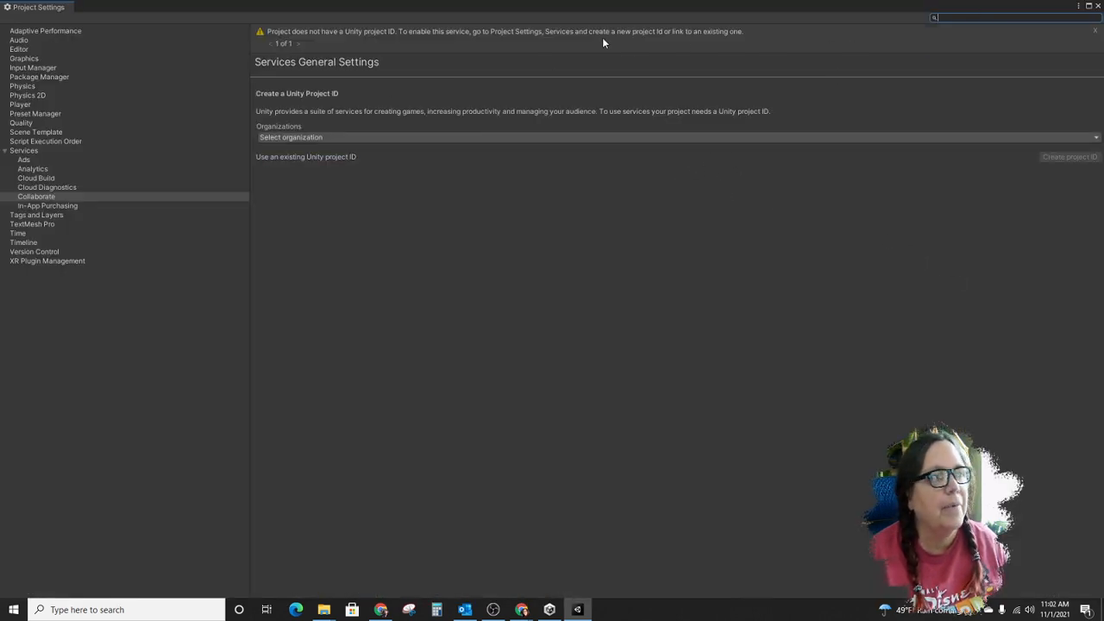
pyautogui.click(578, 609)
pyautogui.click(578, 609)
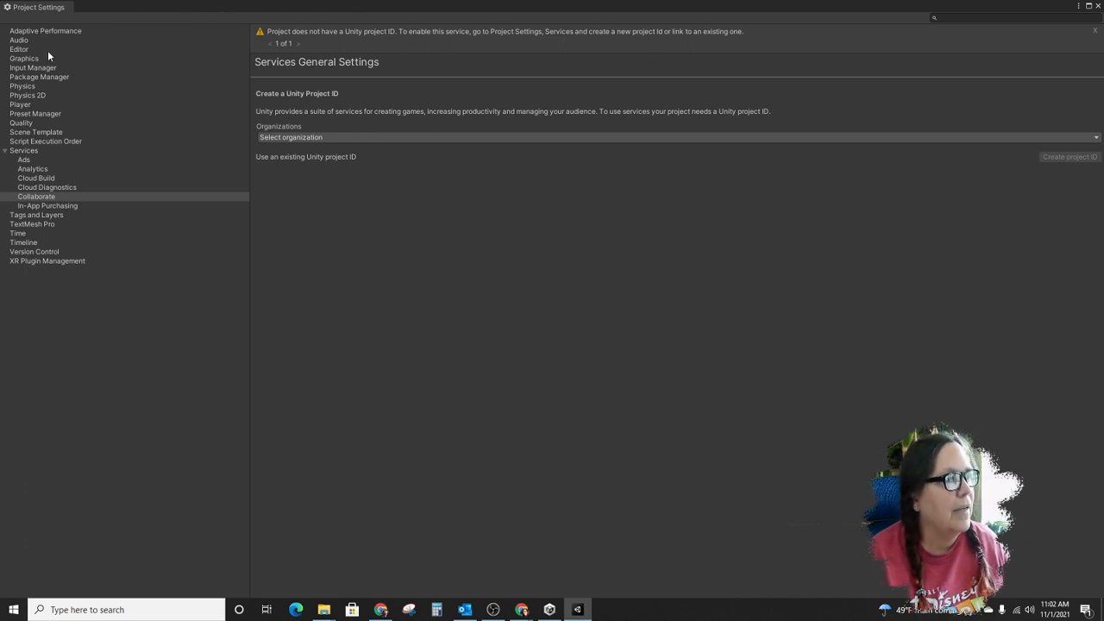
# - Choose Cleveland STEM High School as the organization and create a Unity project ID for the project
pyautogui.click(330, 138)
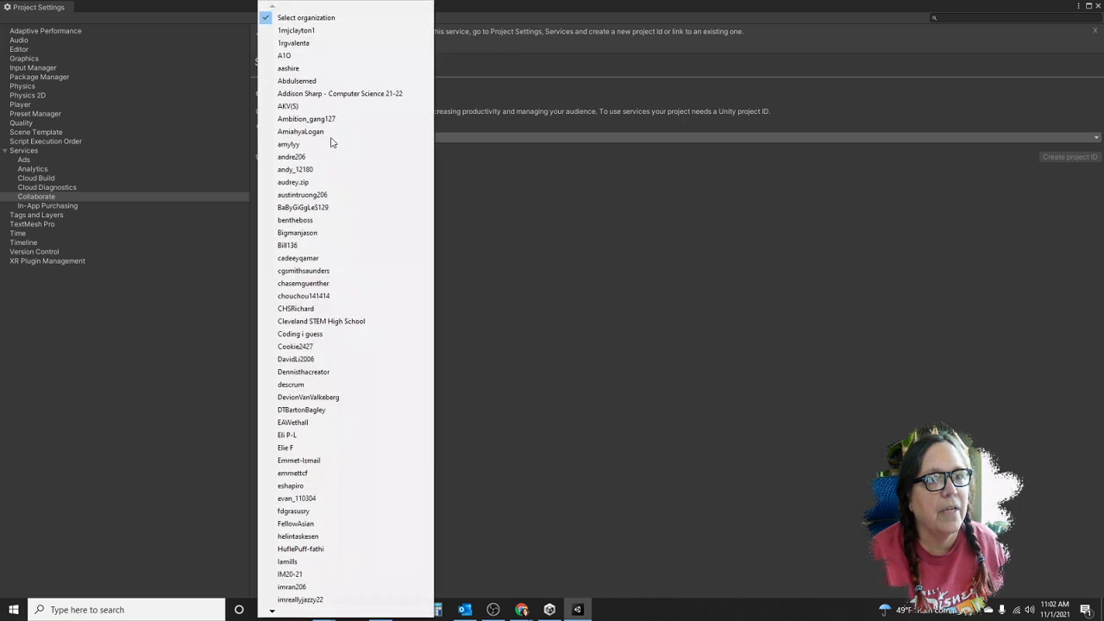
pyautogui.click(536, 163)
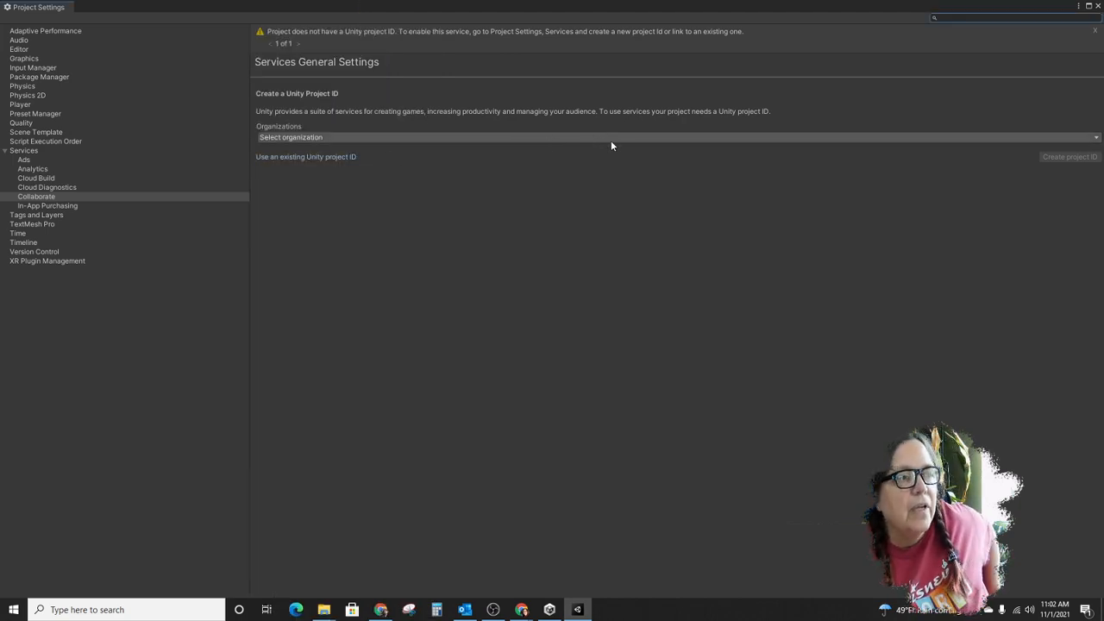
pyautogui.click(582, 135)
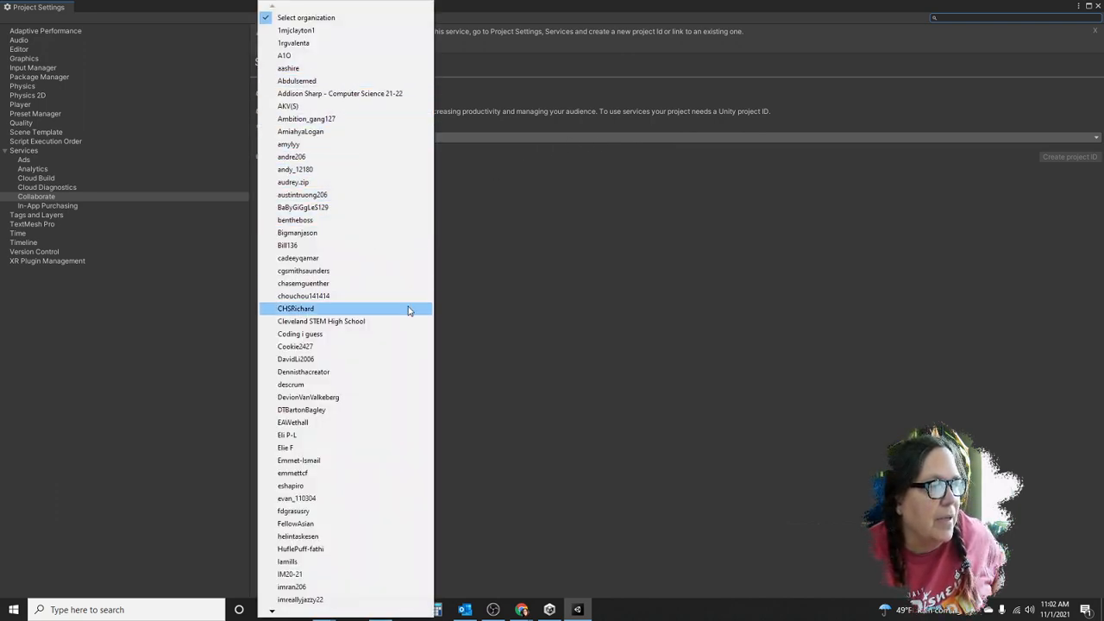
pyautogui.click(361, 325)
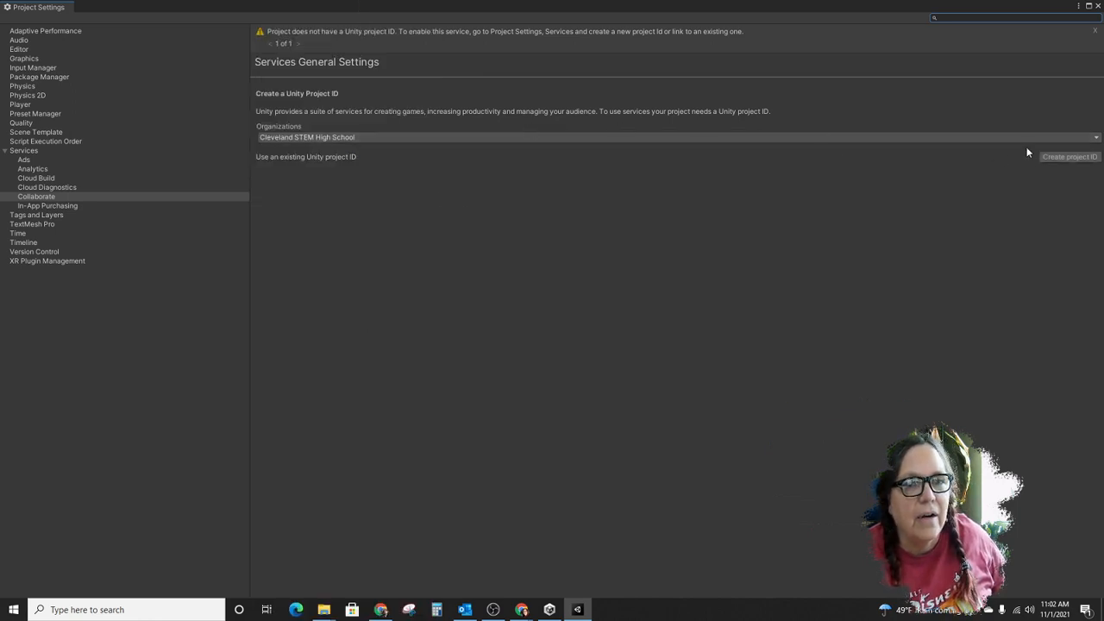
pyautogui.click(1068, 157)
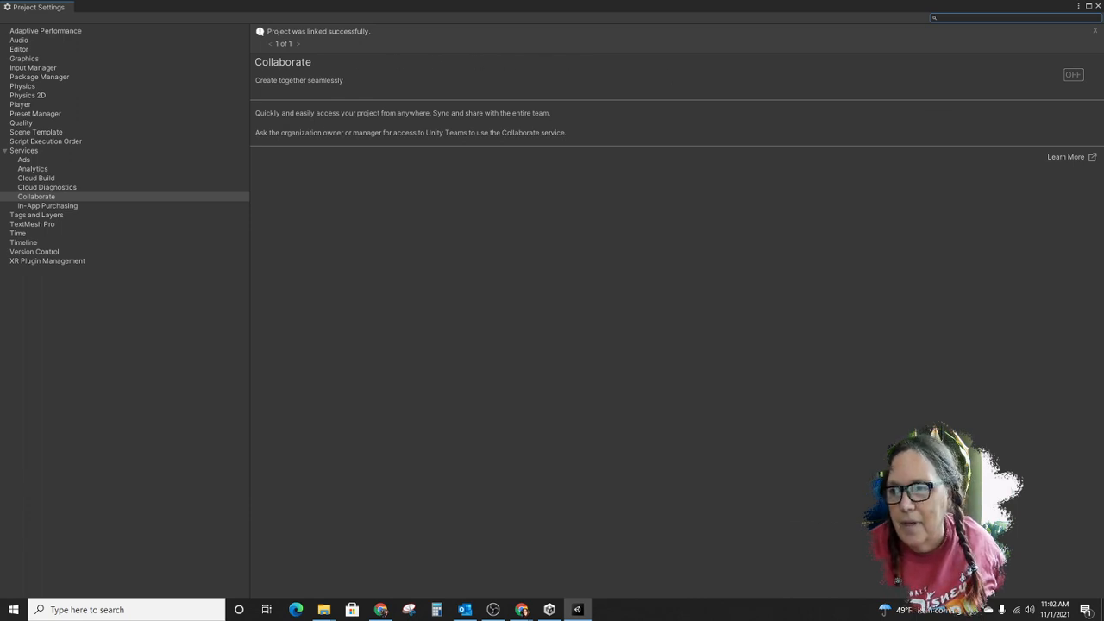
# - Turn the Collaborate service on, dismiss its notifications and close the project settings
pyautogui.click(1072, 74)
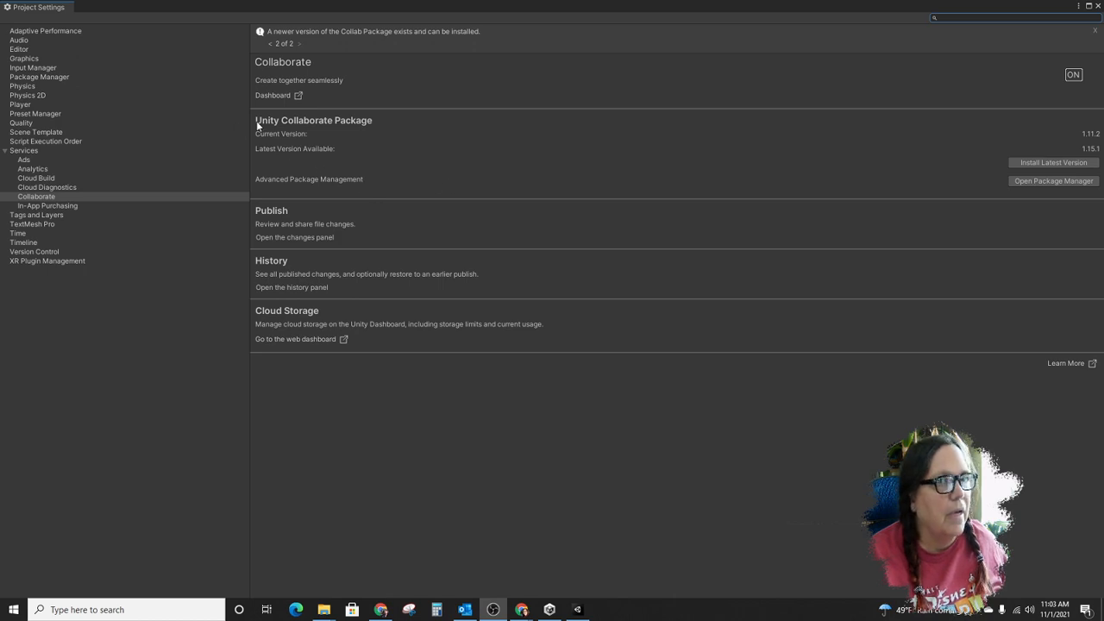
pyautogui.click(1094, 32)
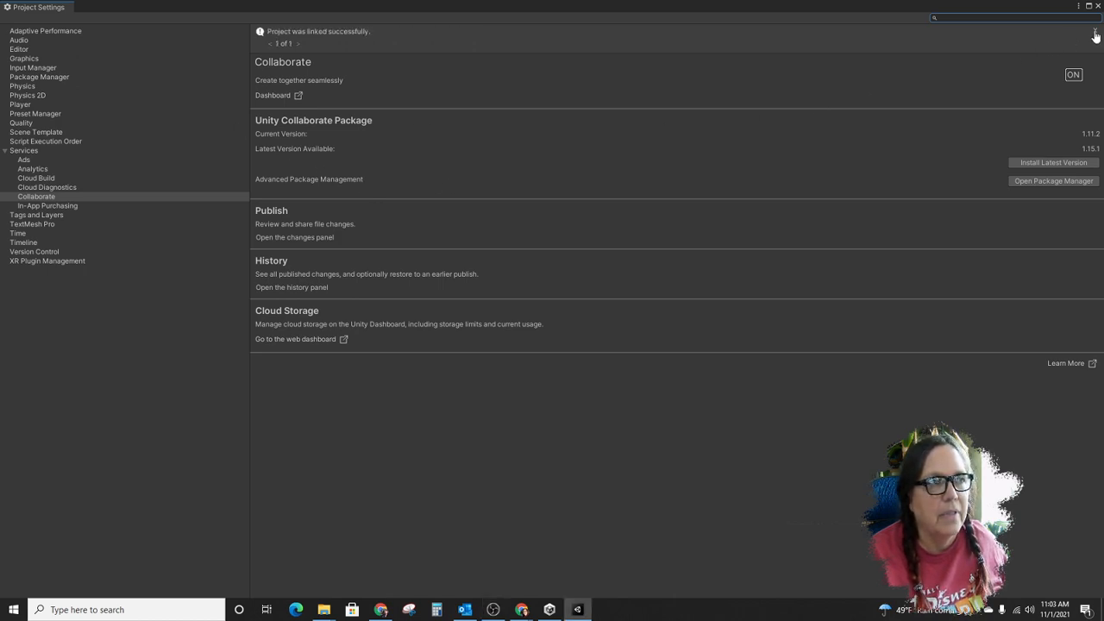
pyautogui.click(1095, 31)
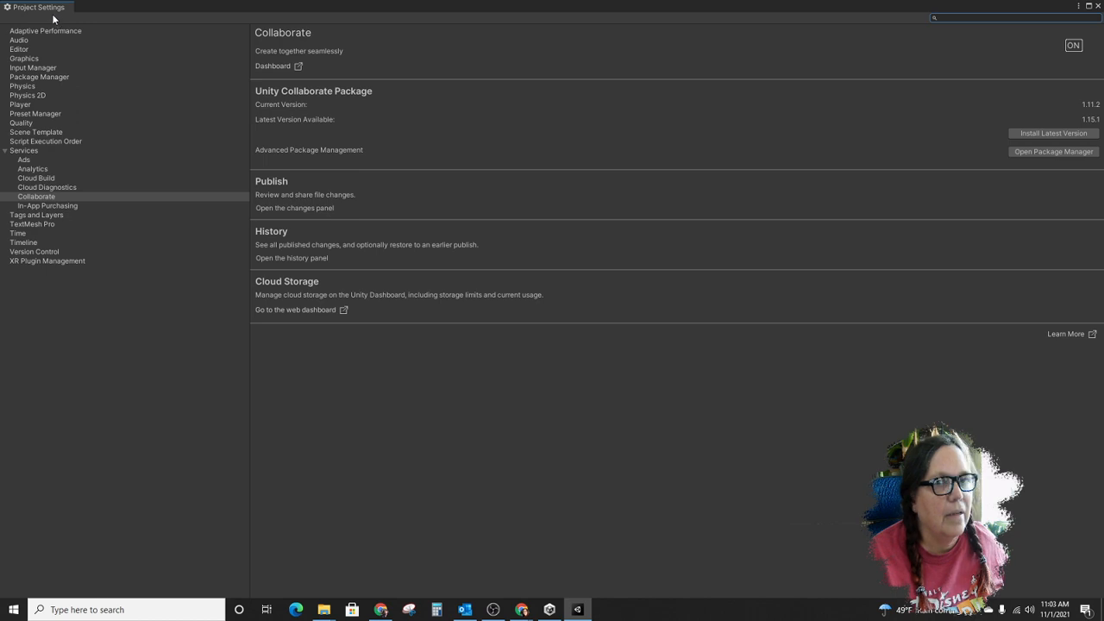
pyautogui.click(1096, 6)
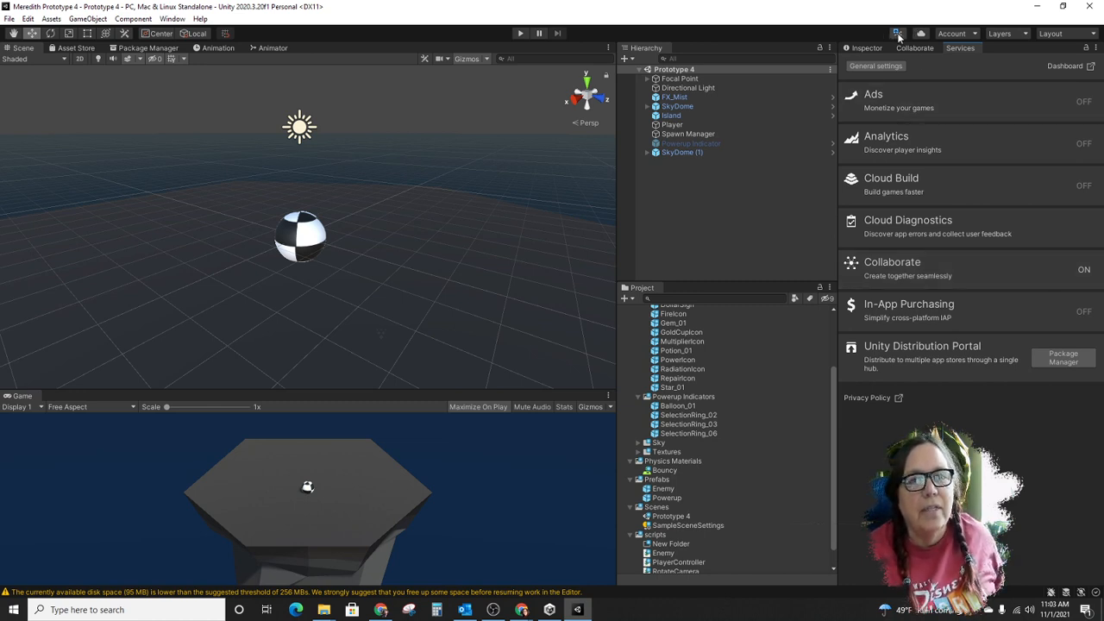
# - Open the Collaborate list of project changes waiting for publication
pyautogui.press('ctrl')
pyautogui.press('ctrl')
pyautogui.press('ctrl')
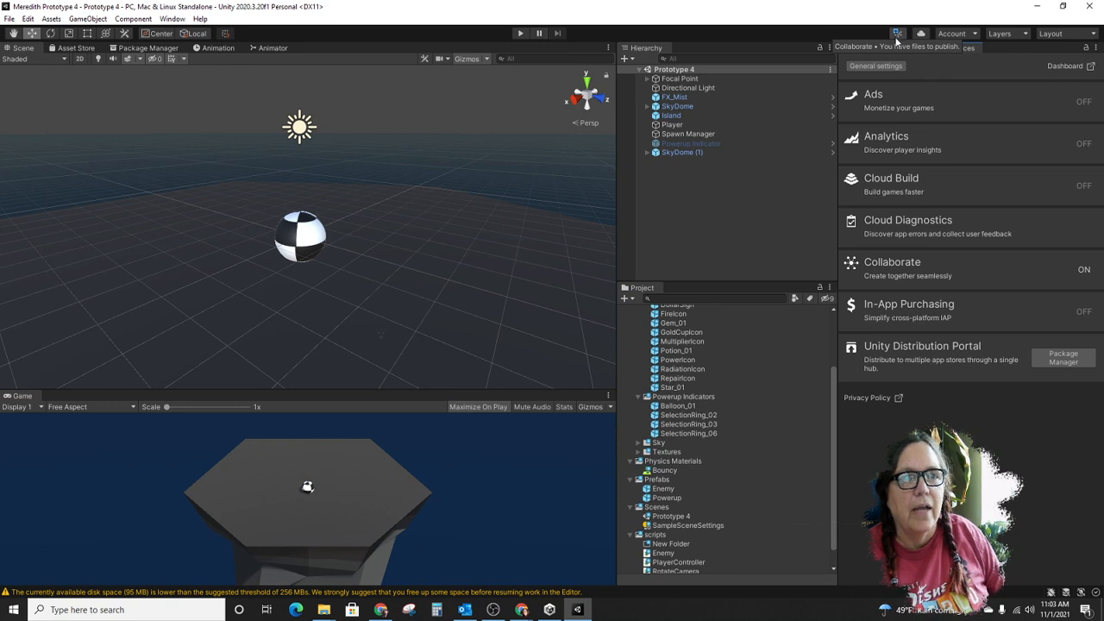
pyautogui.press('ctrl')
pyautogui.press('ctrl')
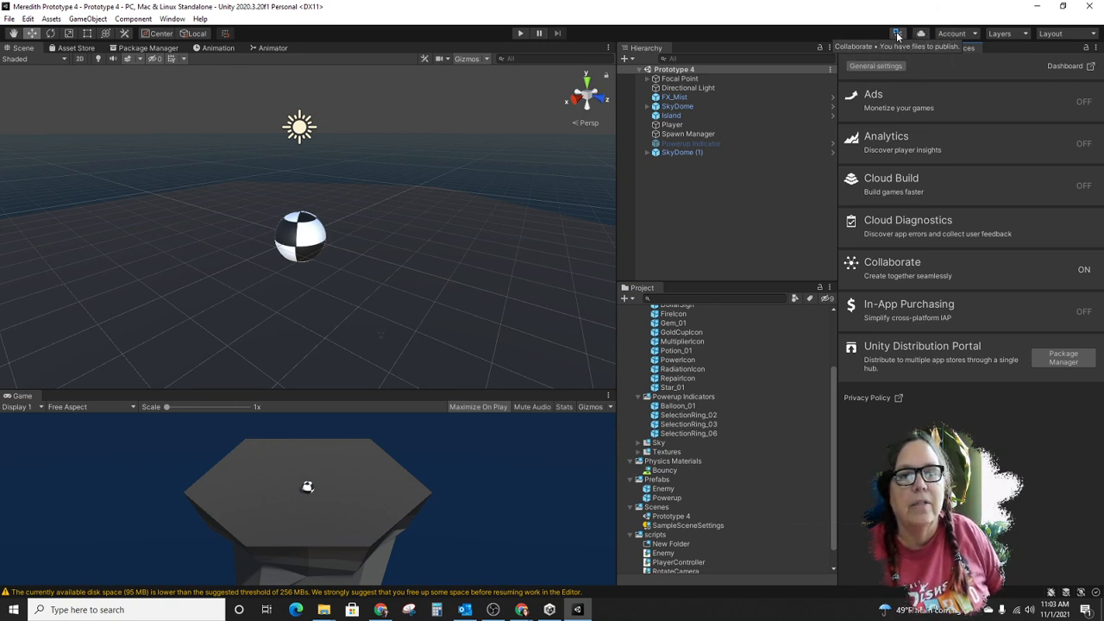
pyautogui.click(897, 35)
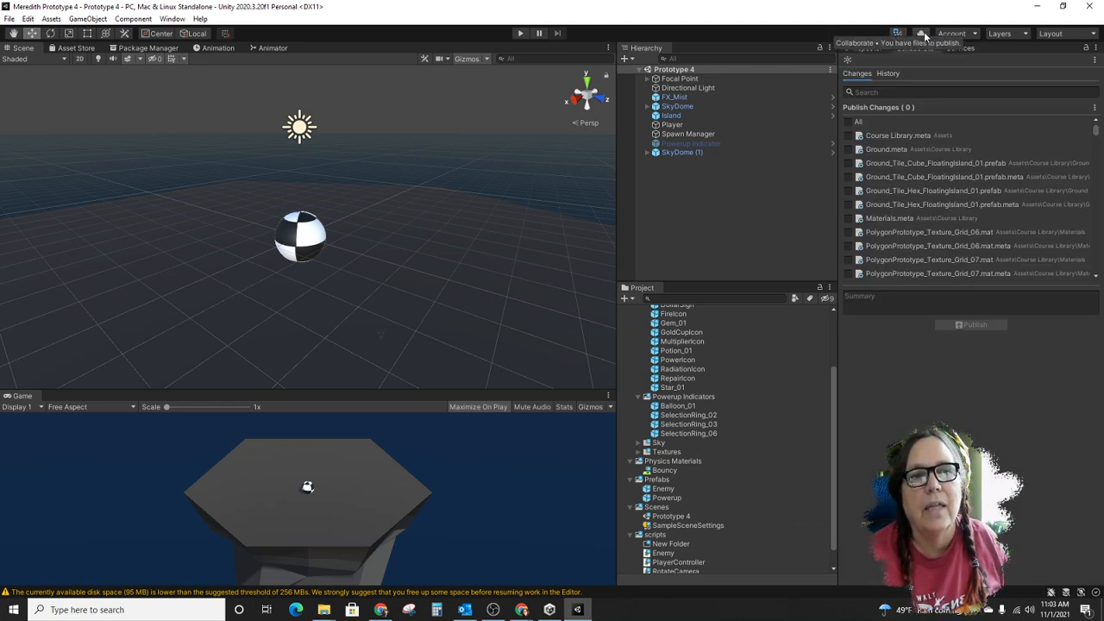
pyautogui.press('ctrl')
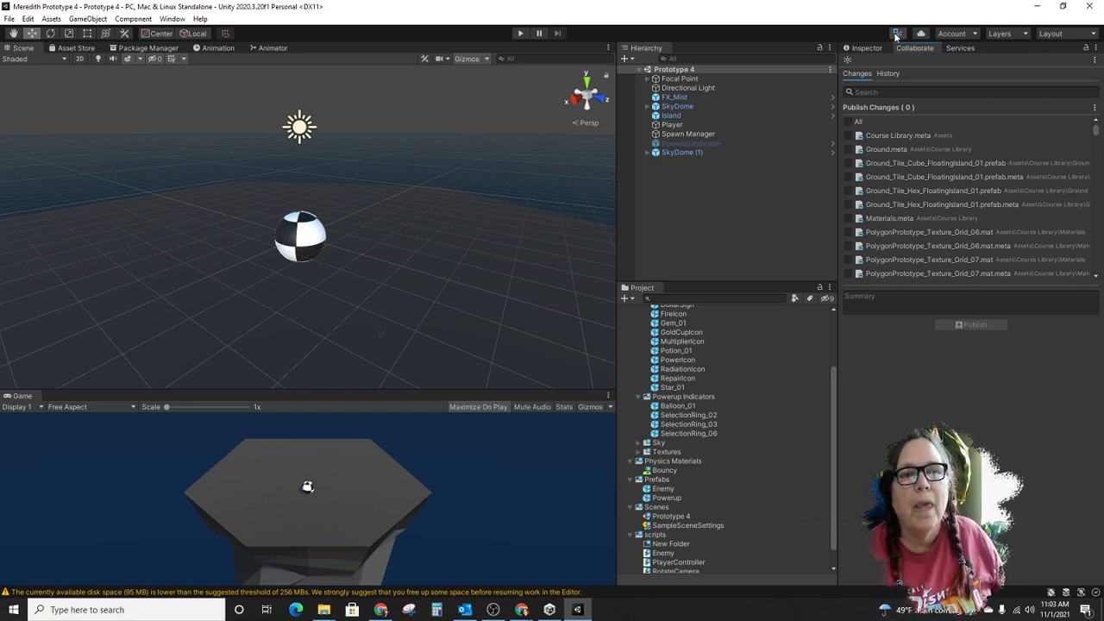
# - Select all changed files, enter "completed" as the summary and publish them to Collaborate
pyautogui.click(848, 121)
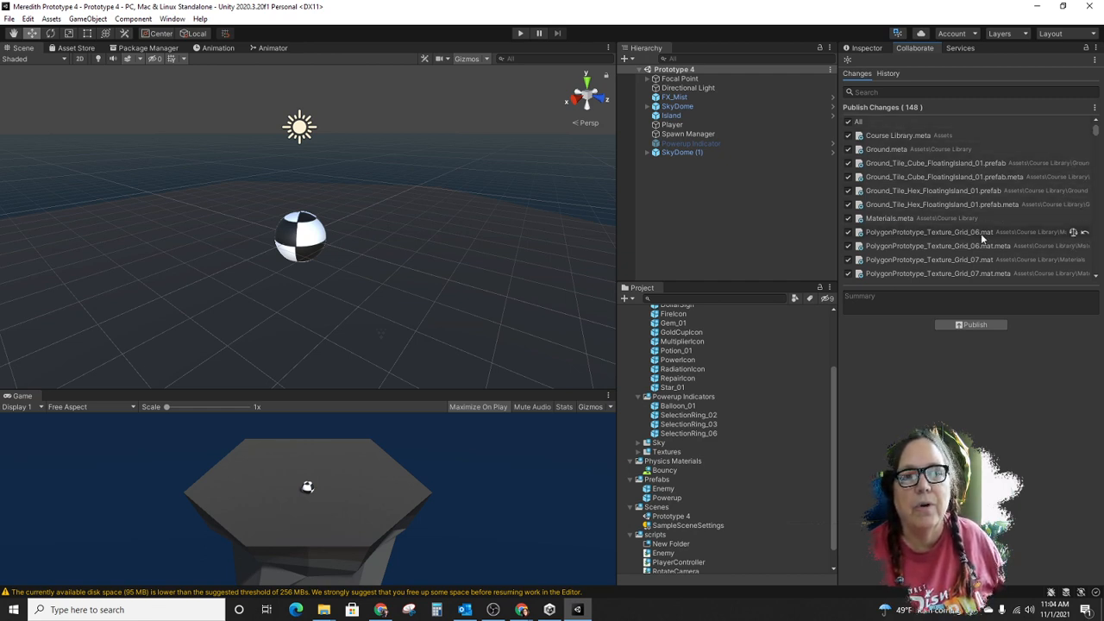
pyautogui.moveTo(1097, 123)
pyautogui.mouseDown()
pyautogui.moveTo(1100, 274)
pyautogui.moveTo(1096, 125)
pyautogui.mouseUp()
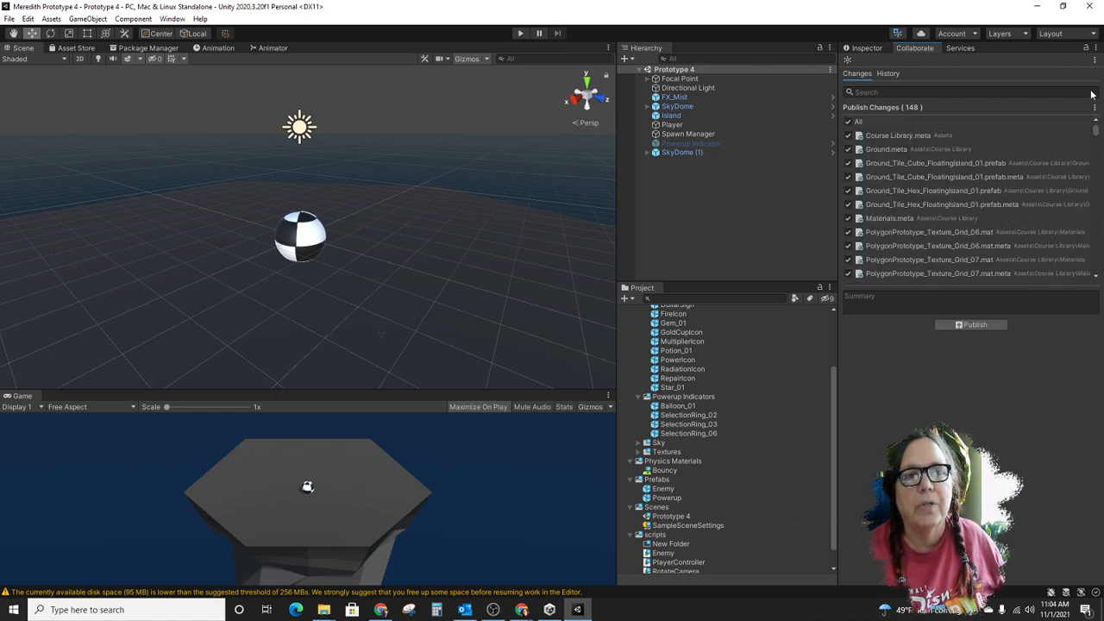
pyautogui.click(872, 295)
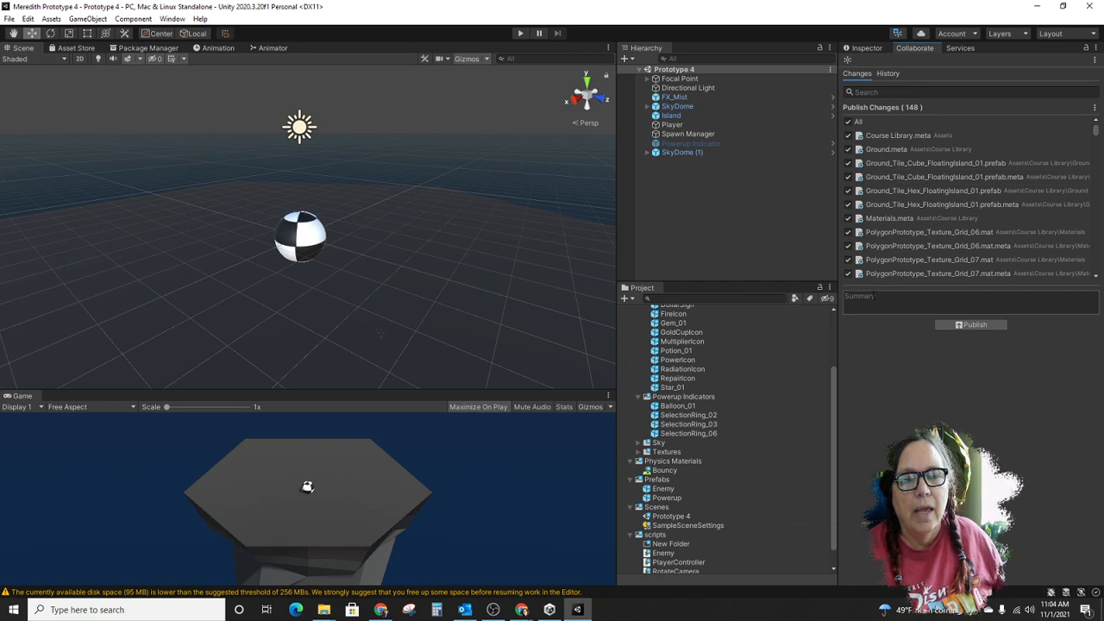
pyautogui.click(871, 295)
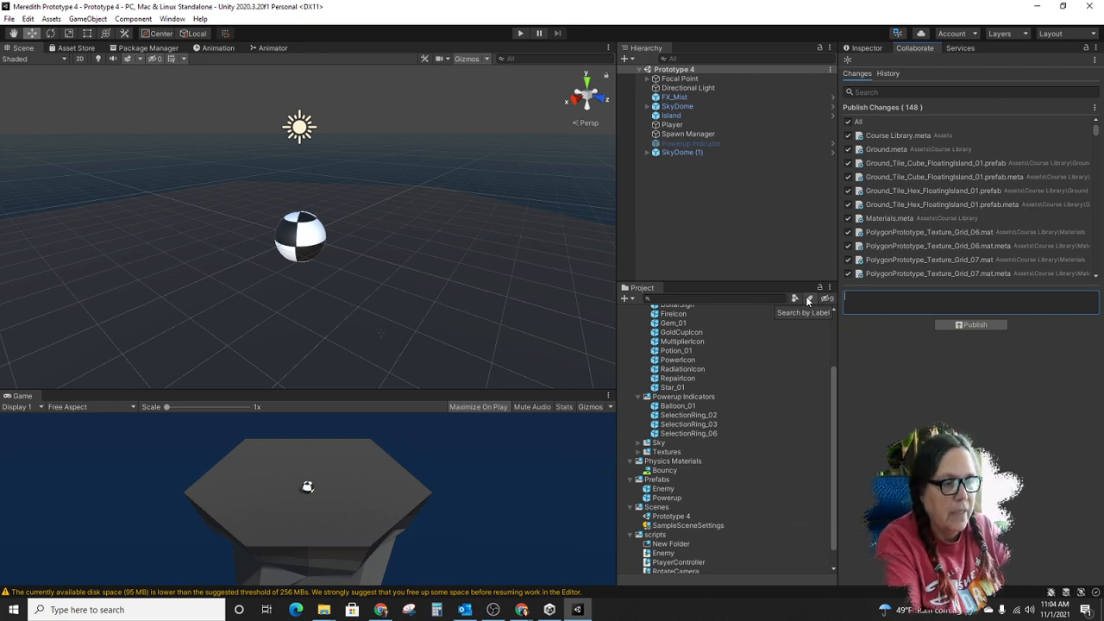
pyautogui.write('c')
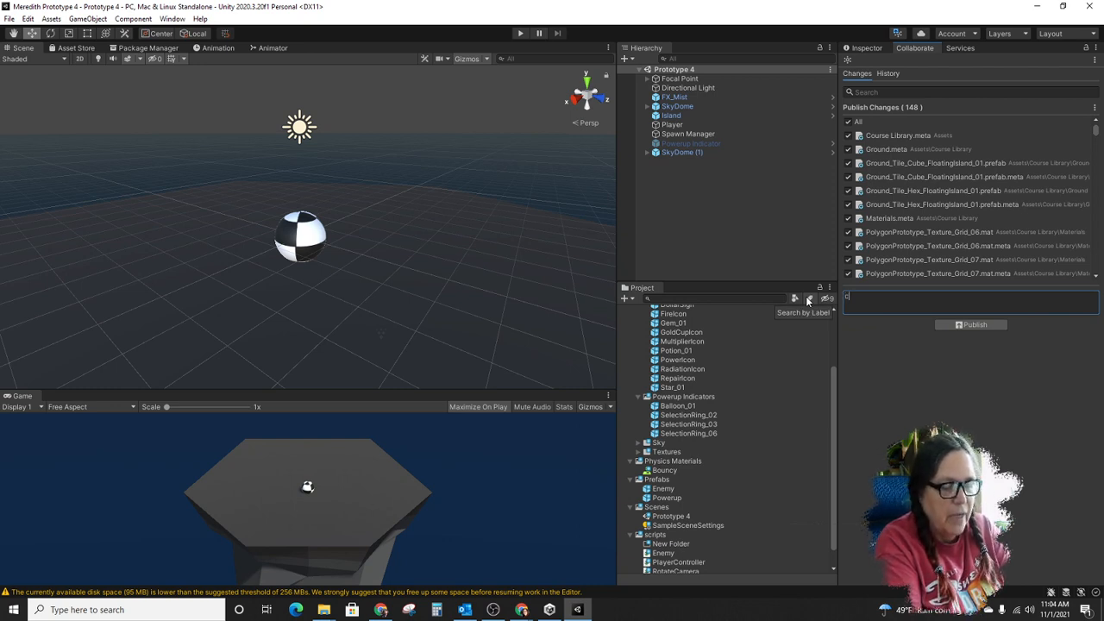
pyautogui.write('ompleted')
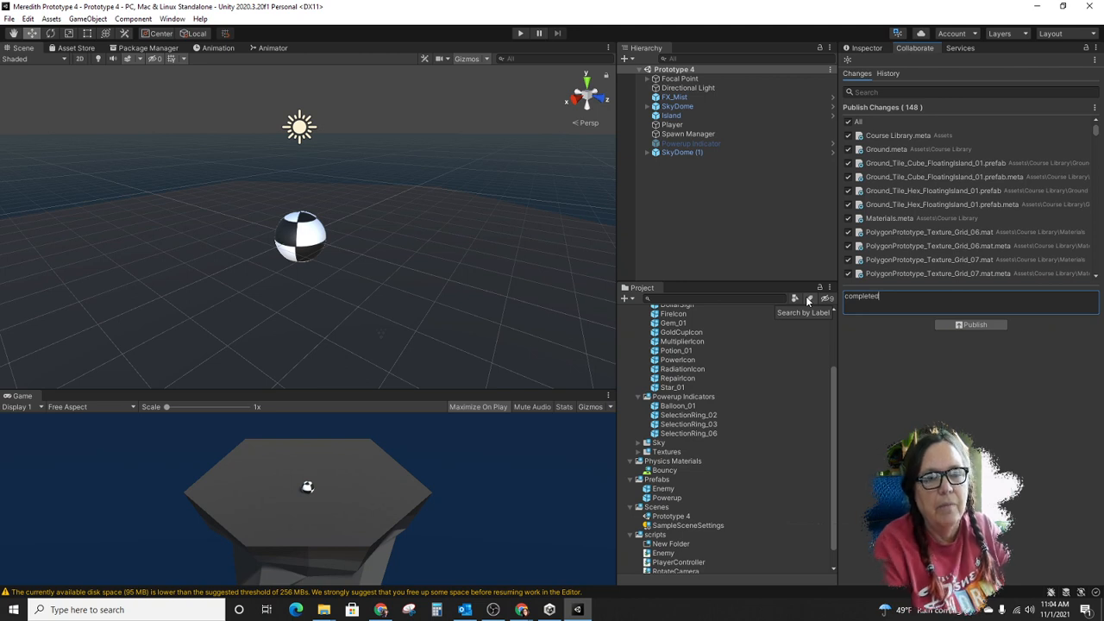
pyautogui.click(985, 325)
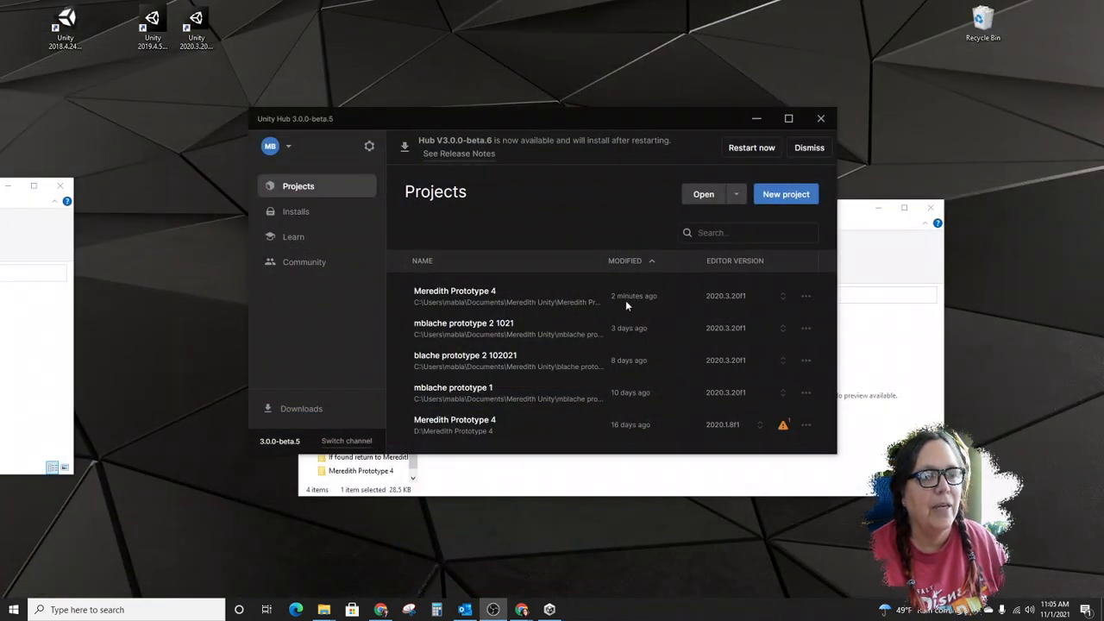
pyautogui.click(876, 327)
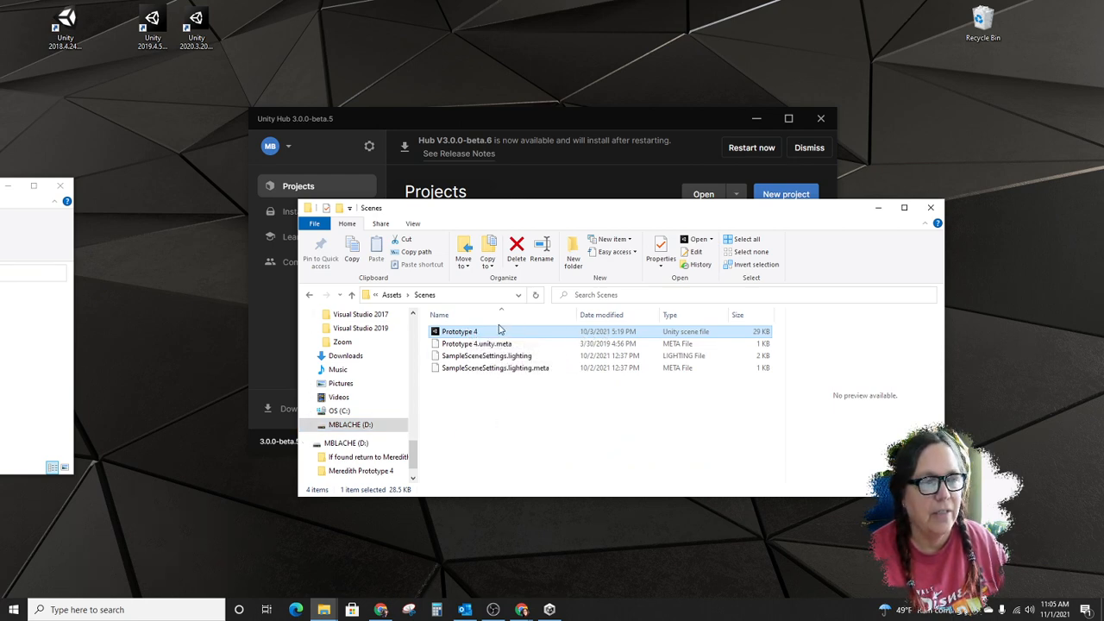
# - Go back from the Scenes folder to the copied Prototype 4 project folder on the USB drive, and close the window
pyautogui.click(390, 297)
pyautogui.click(375, 295)
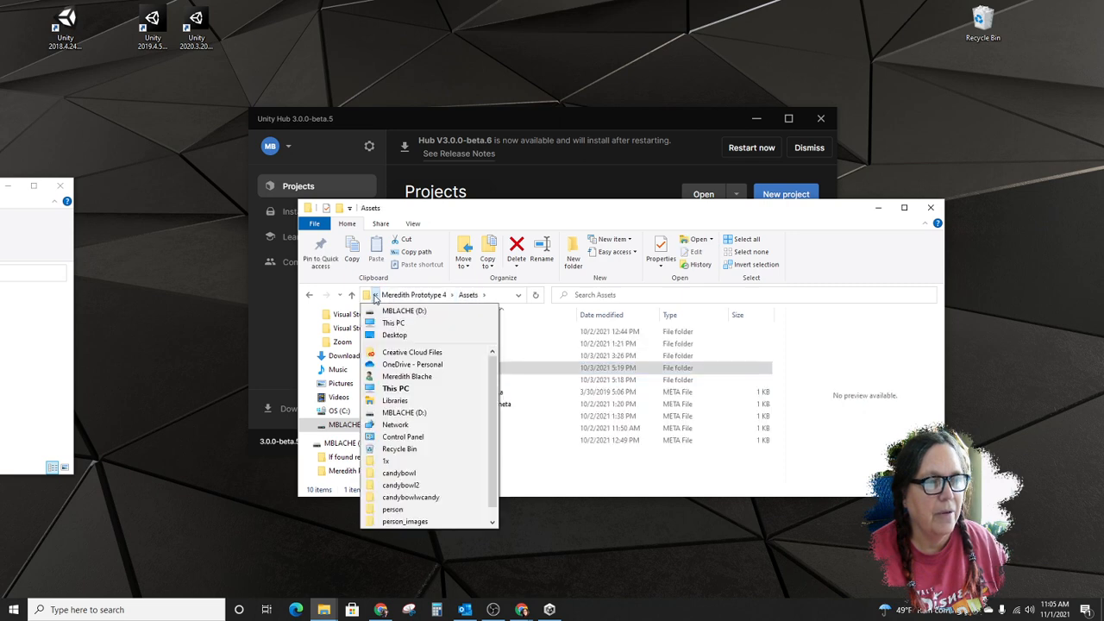
pyautogui.click(484, 295)
pyautogui.click(576, 481)
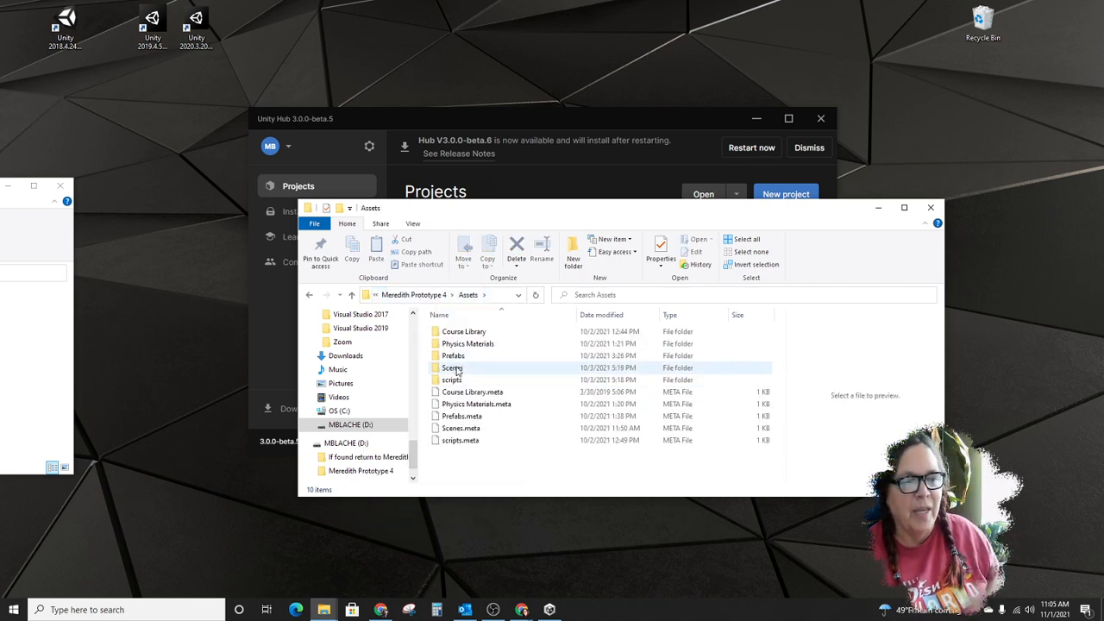
pyautogui.click(417, 295)
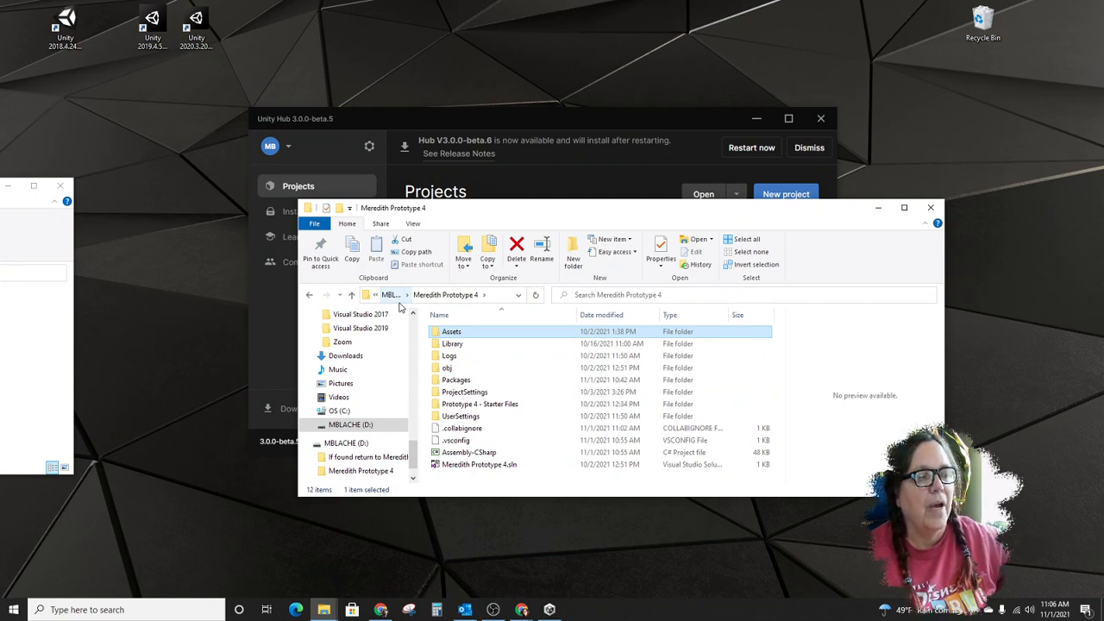
pyautogui.hotkey('alt', 'F4')
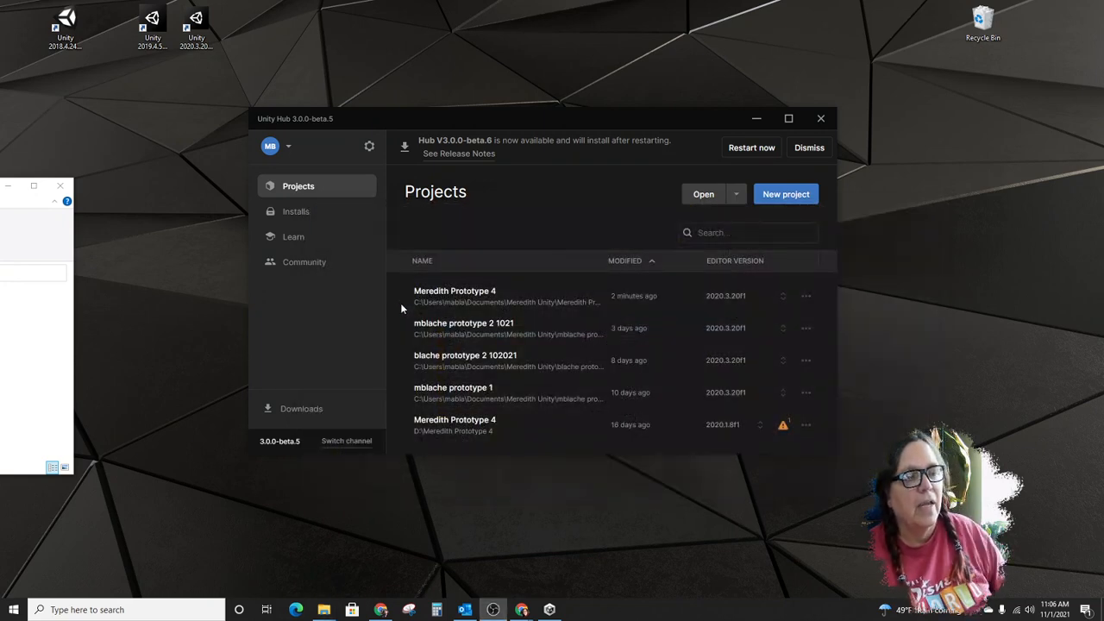